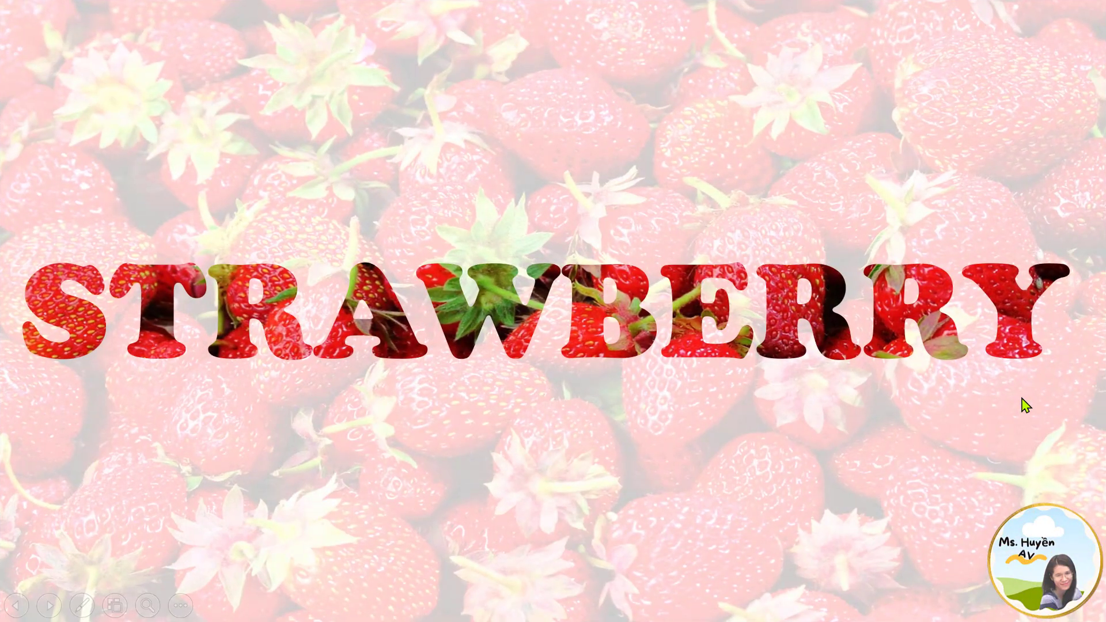
# - Advance the sample slideshow past STRAWBERRY and ROSE to the SEA slide
pyautogui.click(1022, 399)
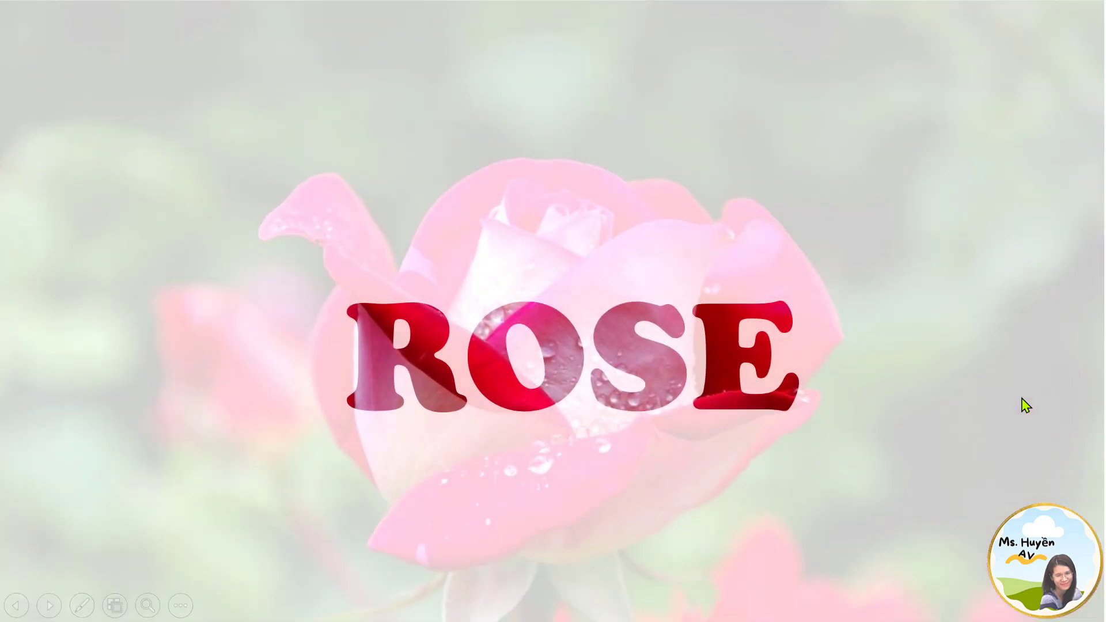
pyautogui.click(412, 347)
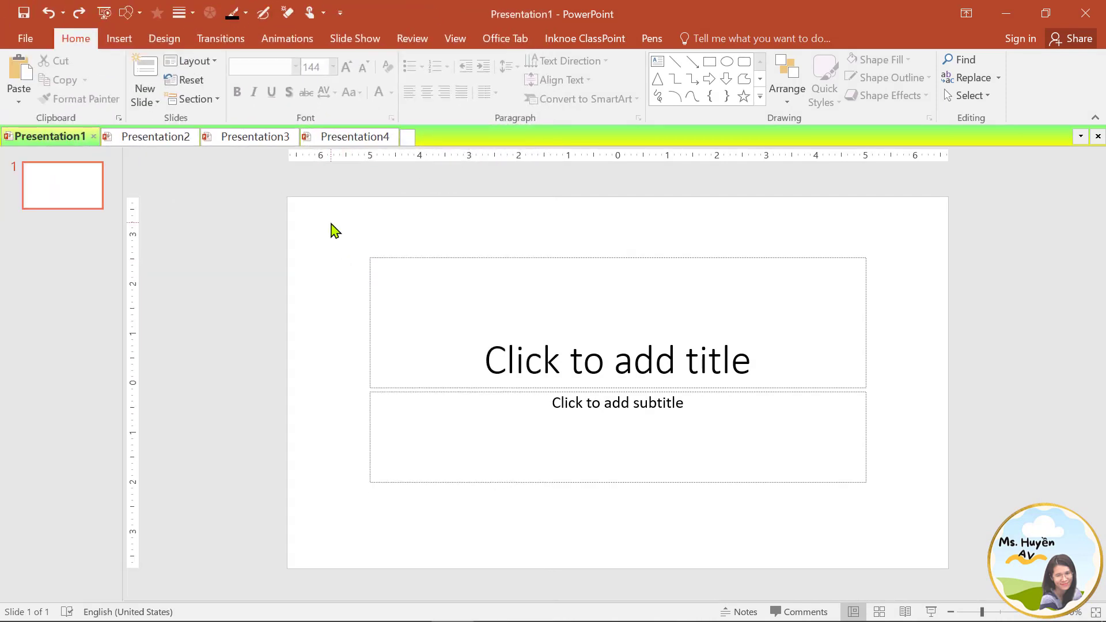
# - Give the slide the Blank layout and insert the rose.jpeg photo (11" by 7.31")
pyautogui.rightClick(333, 228)
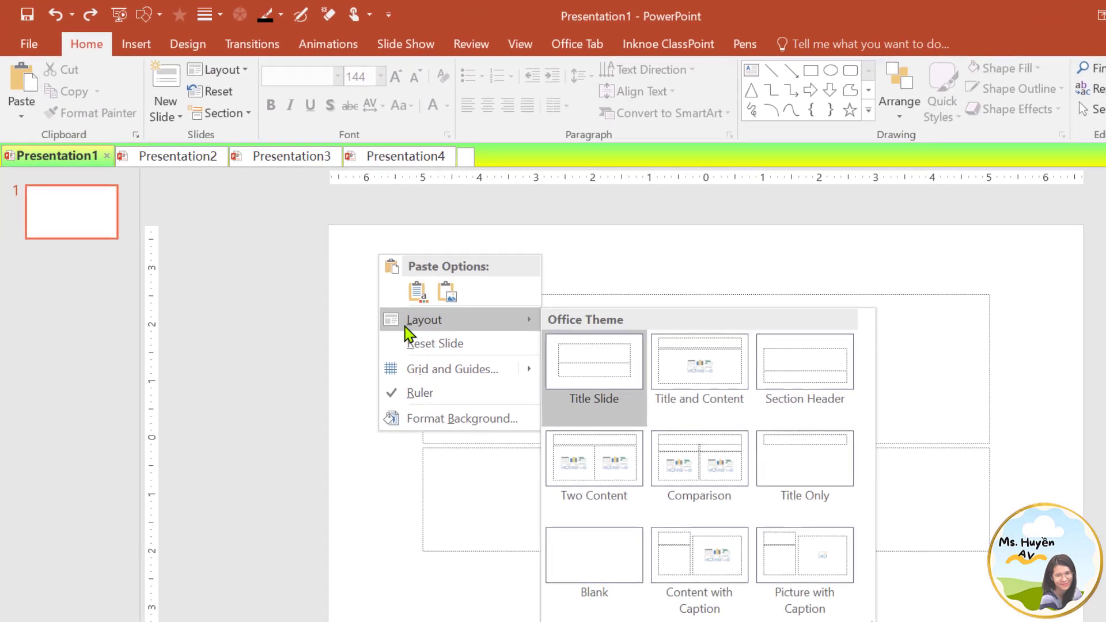
pyautogui.click(527, 490)
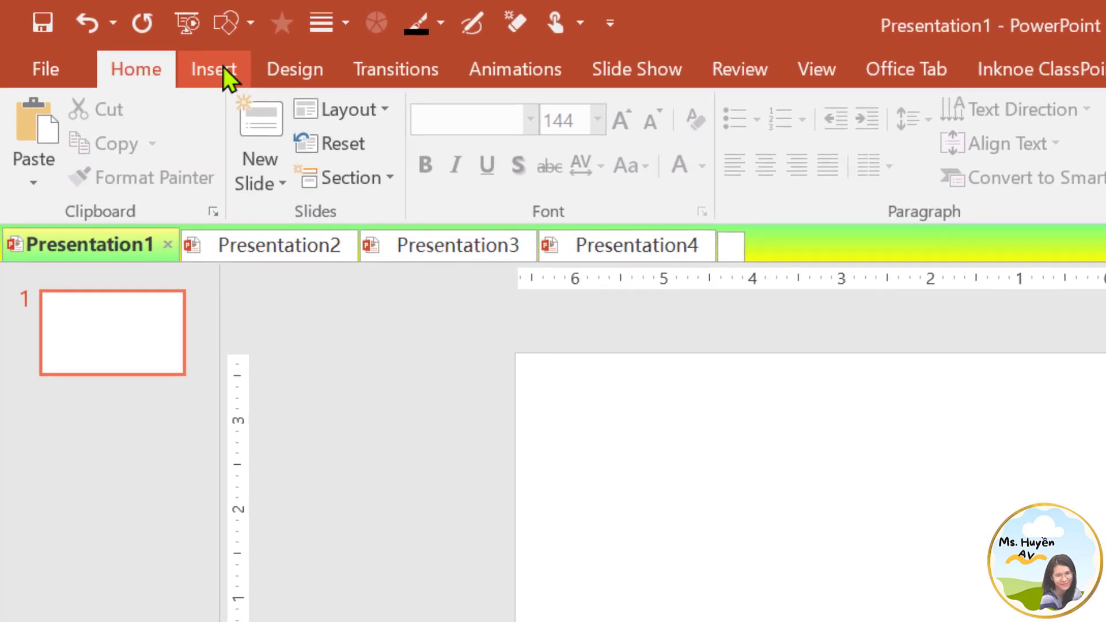
pyautogui.click(141, 46)
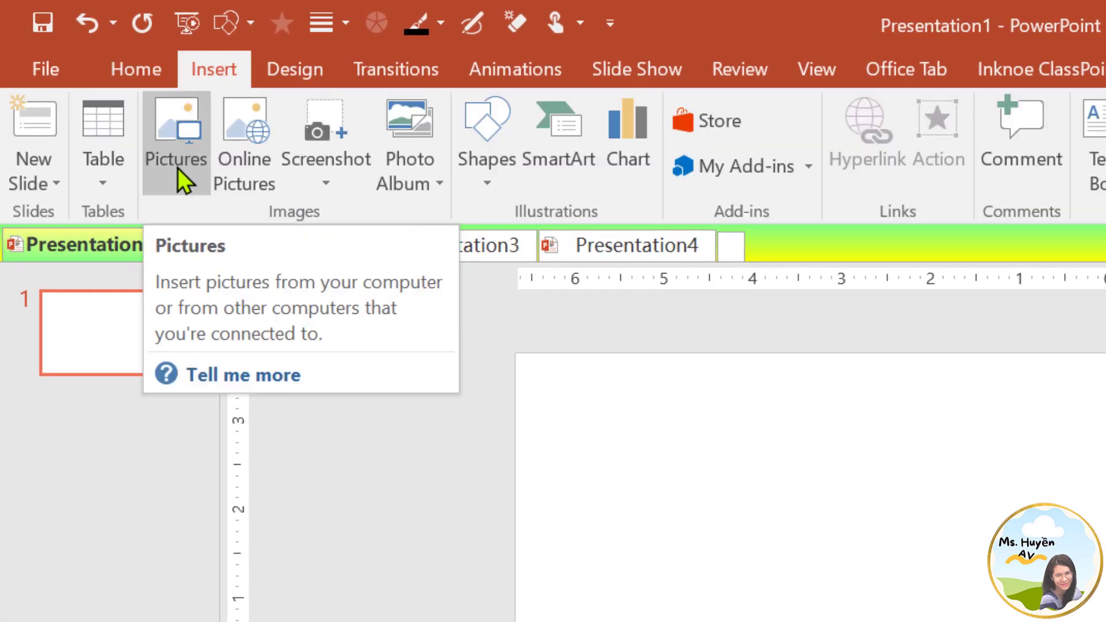
pyautogui.click(178, 167)
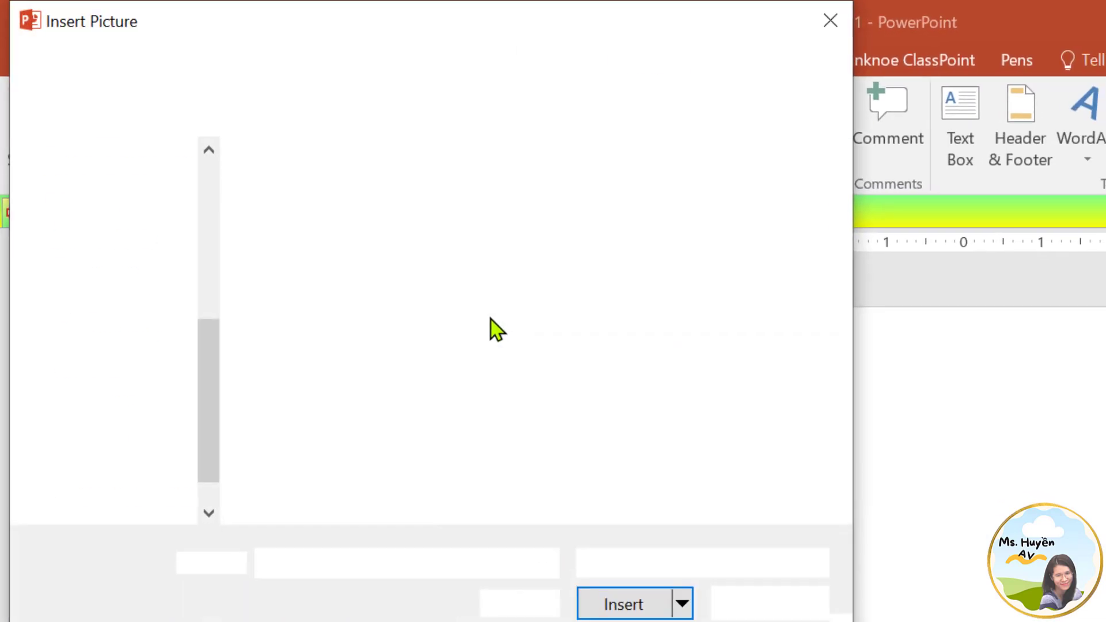
pyautogui.click(454, 275)
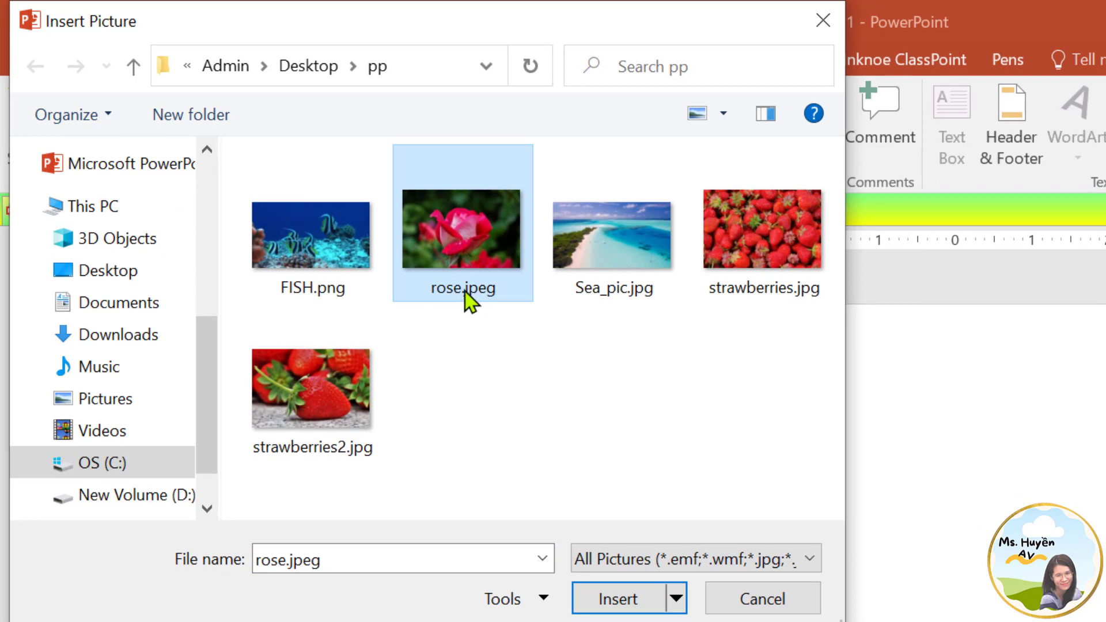
pyautogui.doubleClick(464, 293)
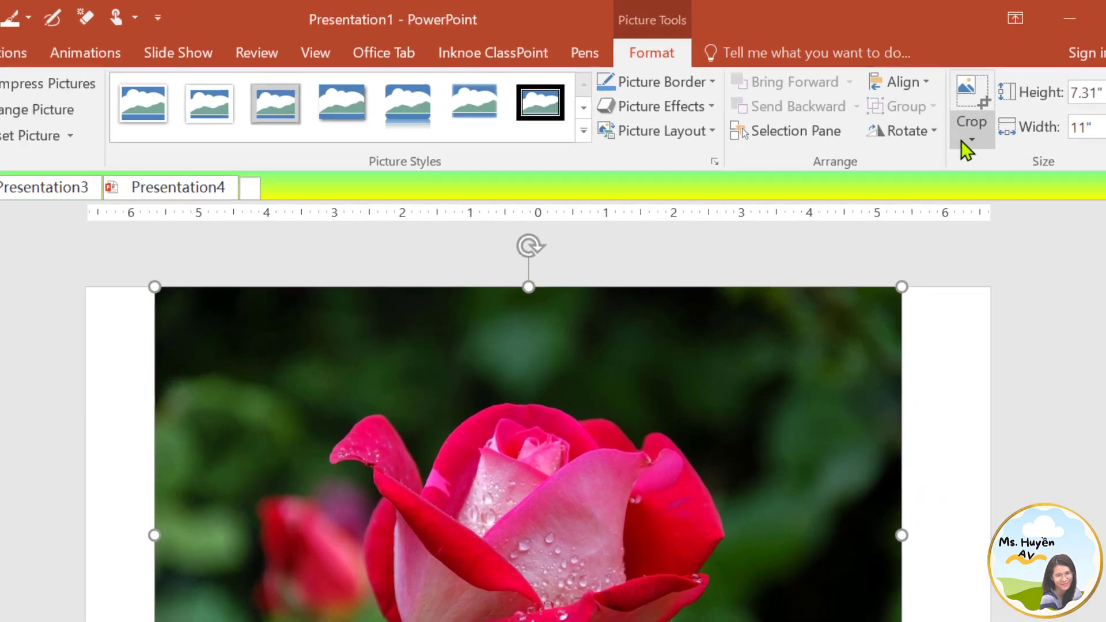
# - Crop the rose photo to 16:9 and stretch it to 7.54" by 13.47" to fill the slide
pyautogui.click(983, 106)
pyautogui.moveTo(1021, 231)
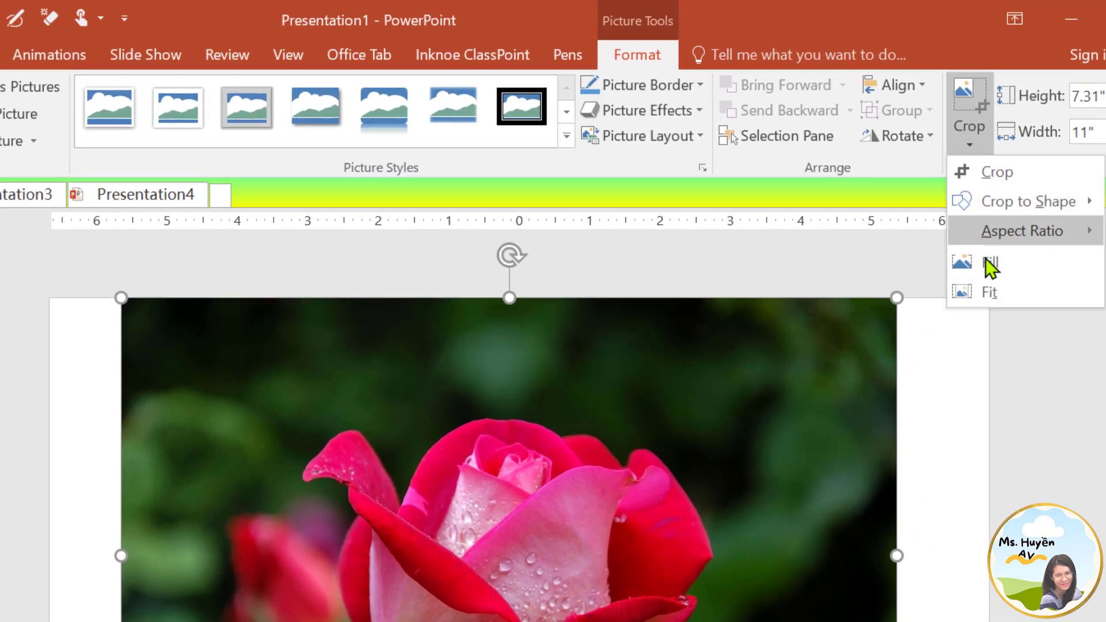
pyautogui.click(888, 578)
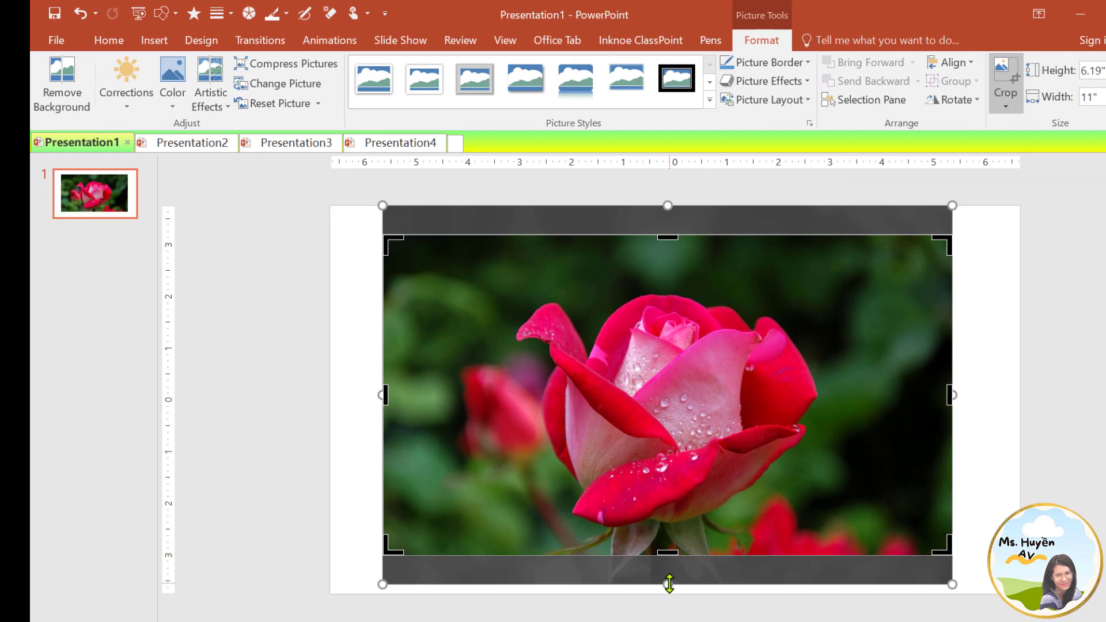
pyautogui.moveTo(957, 393); pyautogui.dragTo(1021, 389)
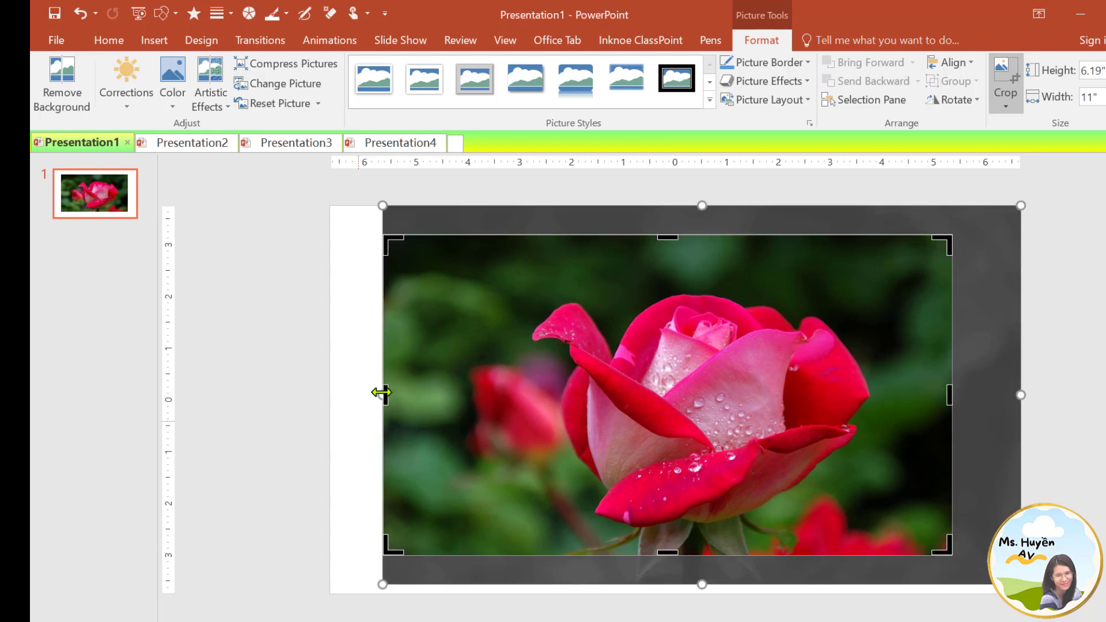
pyautogui.moveTo(380, 394); pyautogui.dragTo(330, 397)
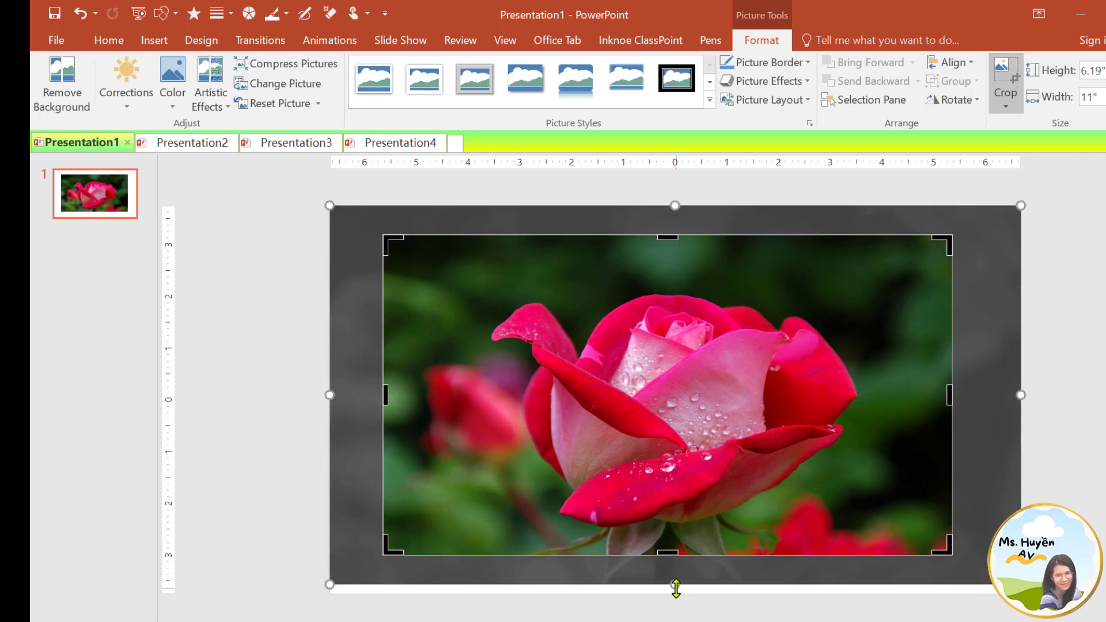
pyautogui.moveTo(673, 586); pyautogui.dragTo(674, 597)
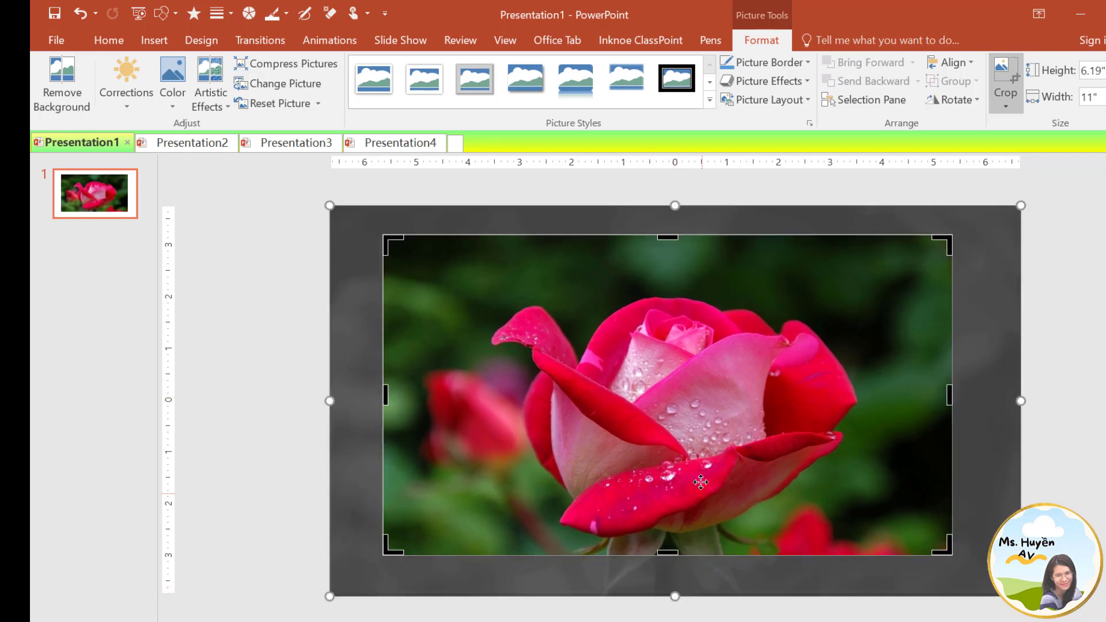
pyautogui.moveTo(389, 243); pyautogui.dragTo(326, 208)
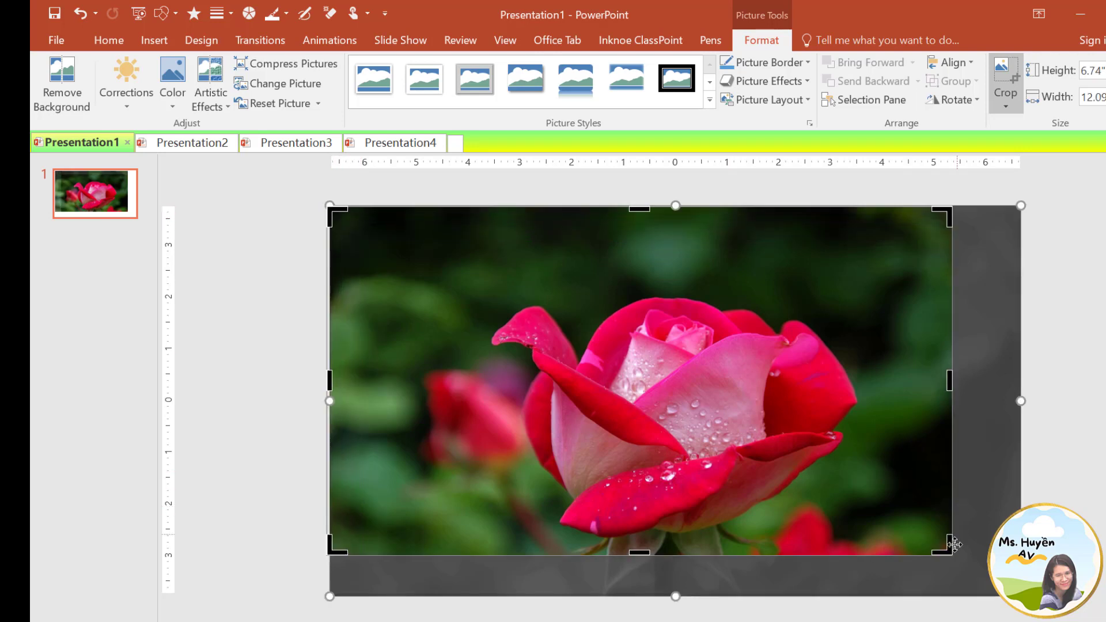
pyautogui.moveTo(951, 555)
pyautogui.mouseDown()
pyautogui.moveTo(1011, 579)
pyautogui.moveTo(1021, 595)
pyautogui.mouseUp()
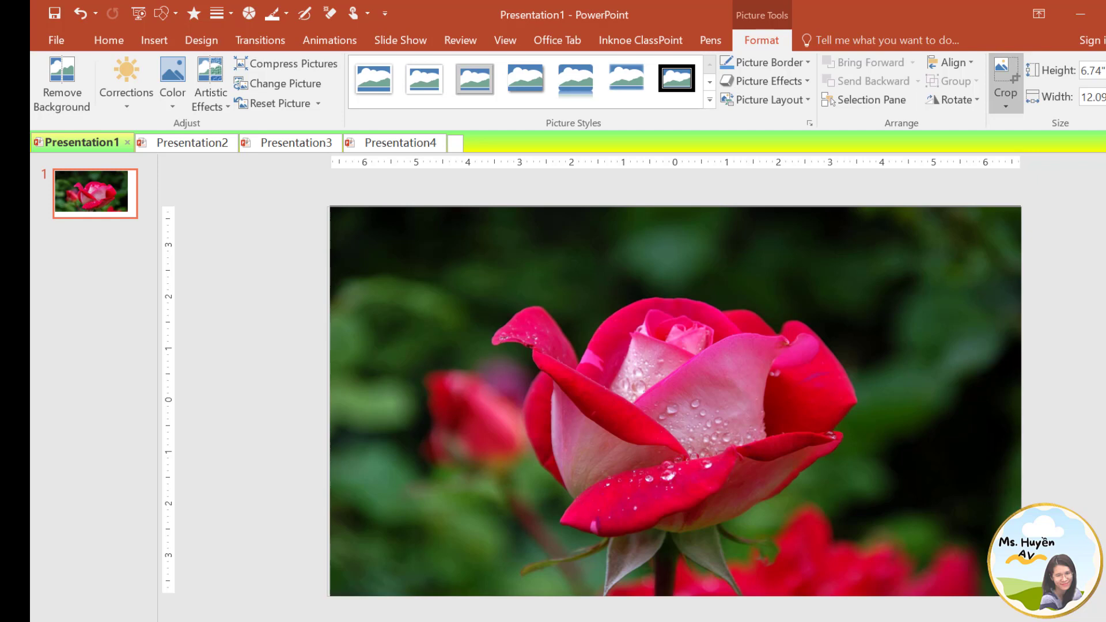
pyautogui.moveTo(328, 399); pyautogui.dragTo(325, 399)
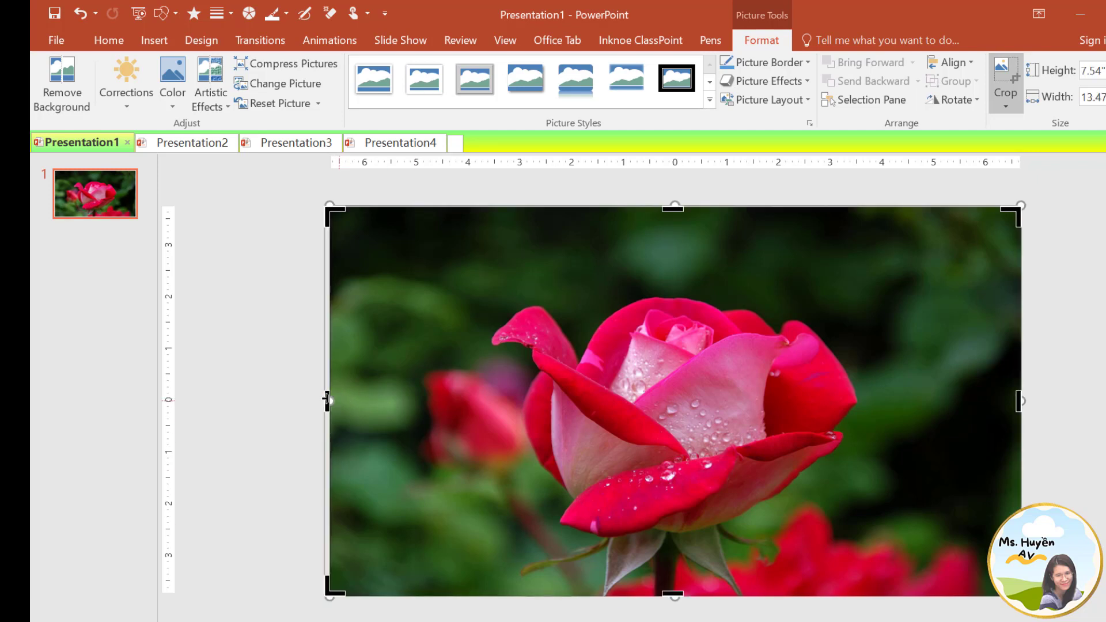
pyautogui.click(324, 402)
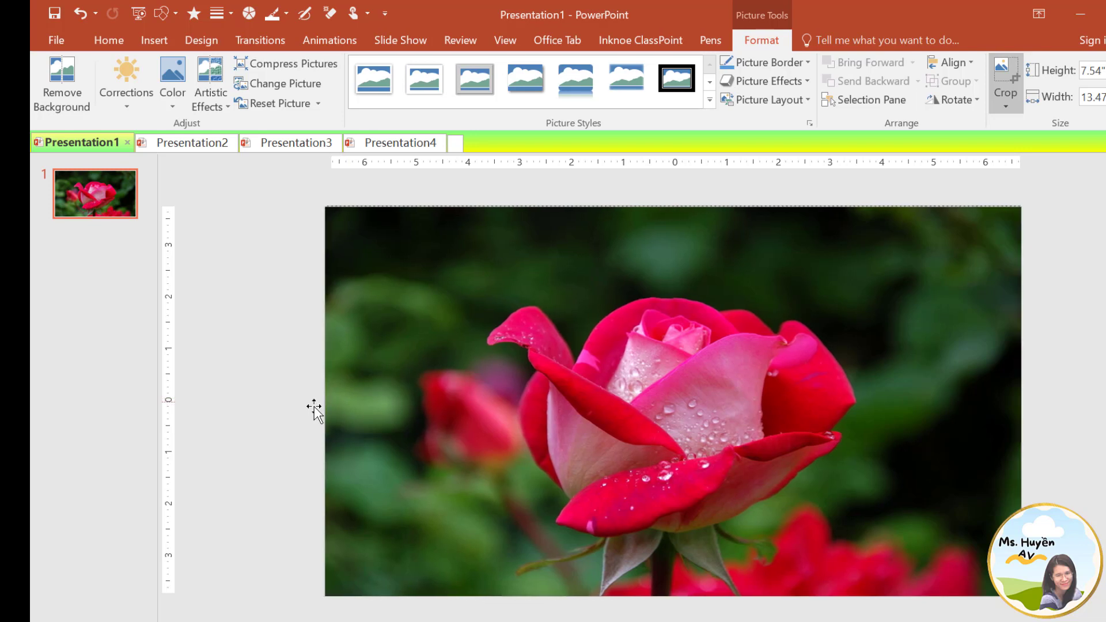
# - Copy slide 1 and paste it twice, then pick the Text Box shape
pyautogui.click(300, 425)
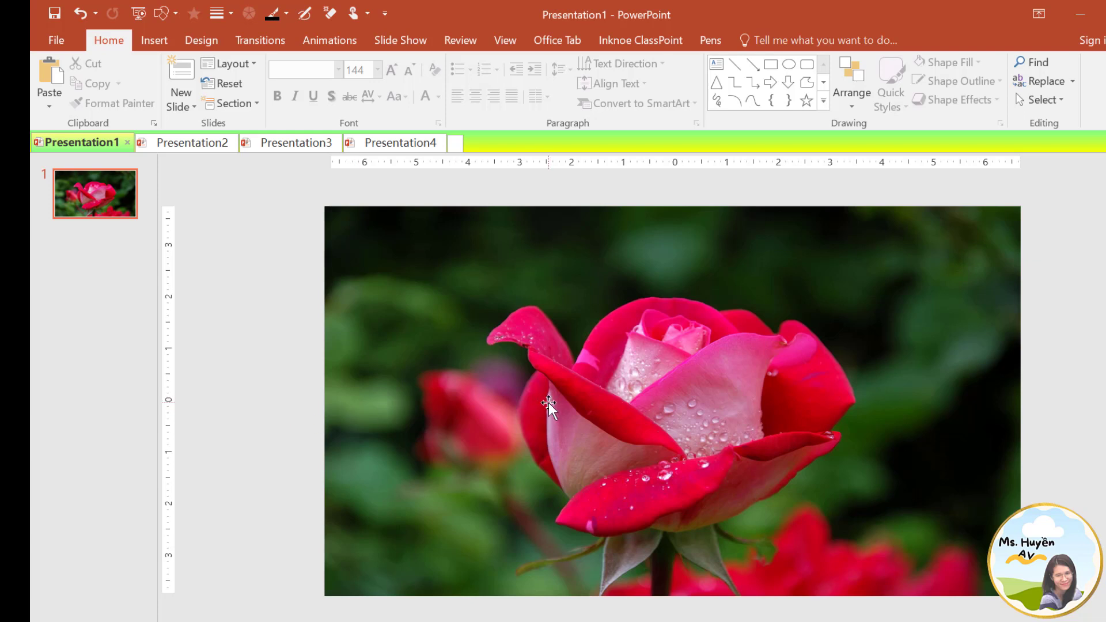
pyautogui.click(106, 203)
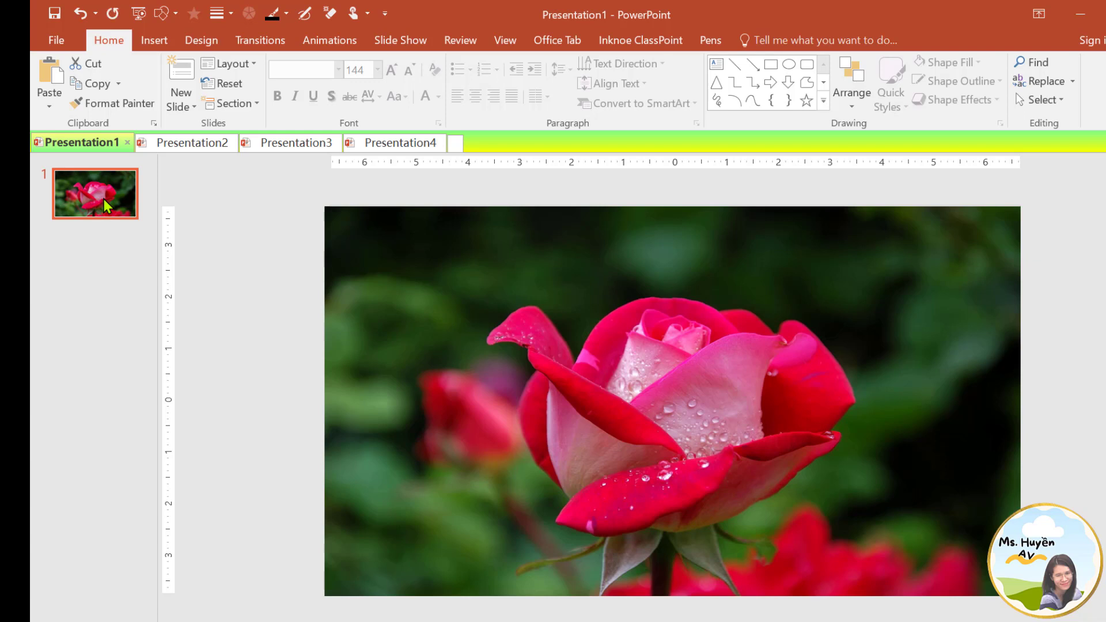
pyautogui.hotkey('ctrl', 'v')
pyautogui.hotkey('ctrl', 'v')
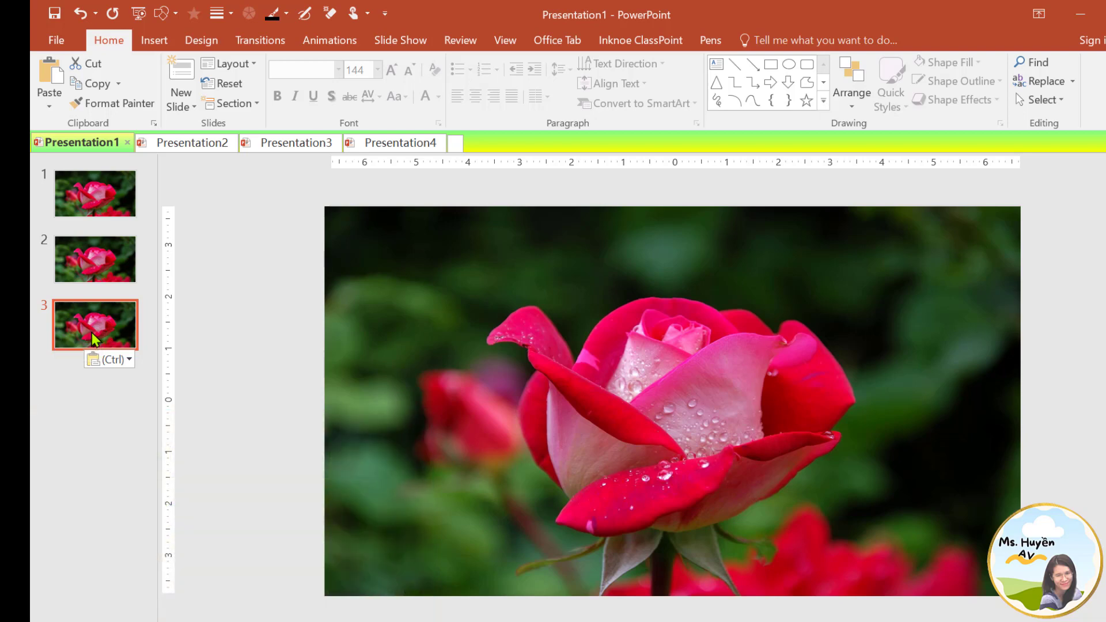
pyautogui.click(176, 20)
pyautogui.click(162, 60)
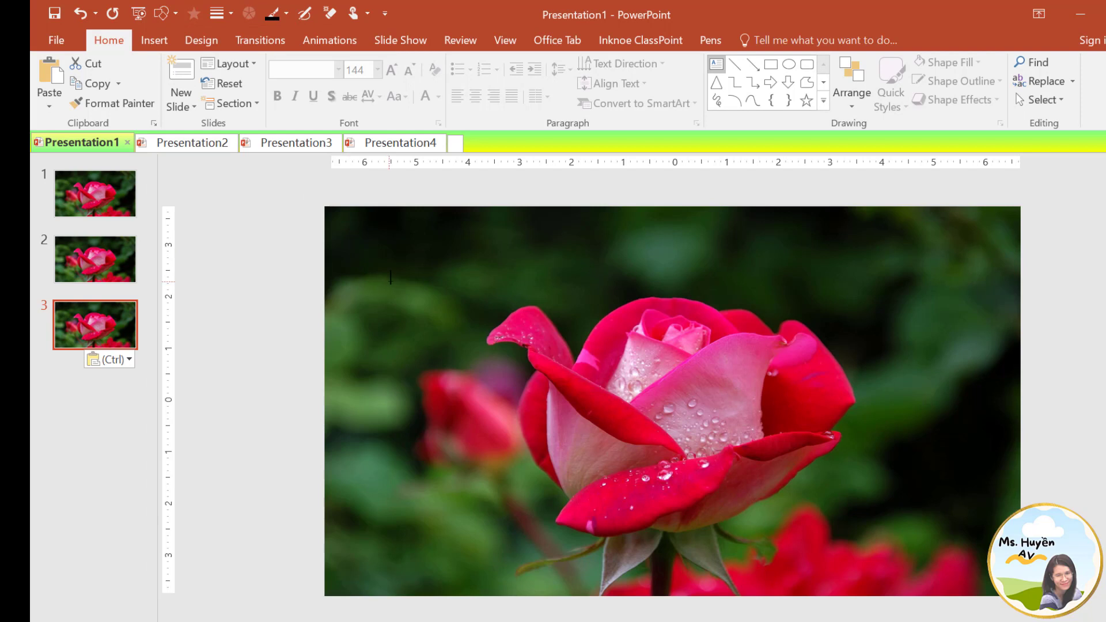
# - Add a ROSE text box on slide 3 in Cooper Black 120 pt, centred over the rose
pyautogui.moveTo(431, 247); pyautogui.dragTo(724, 314)
pyautogui.write('rose')
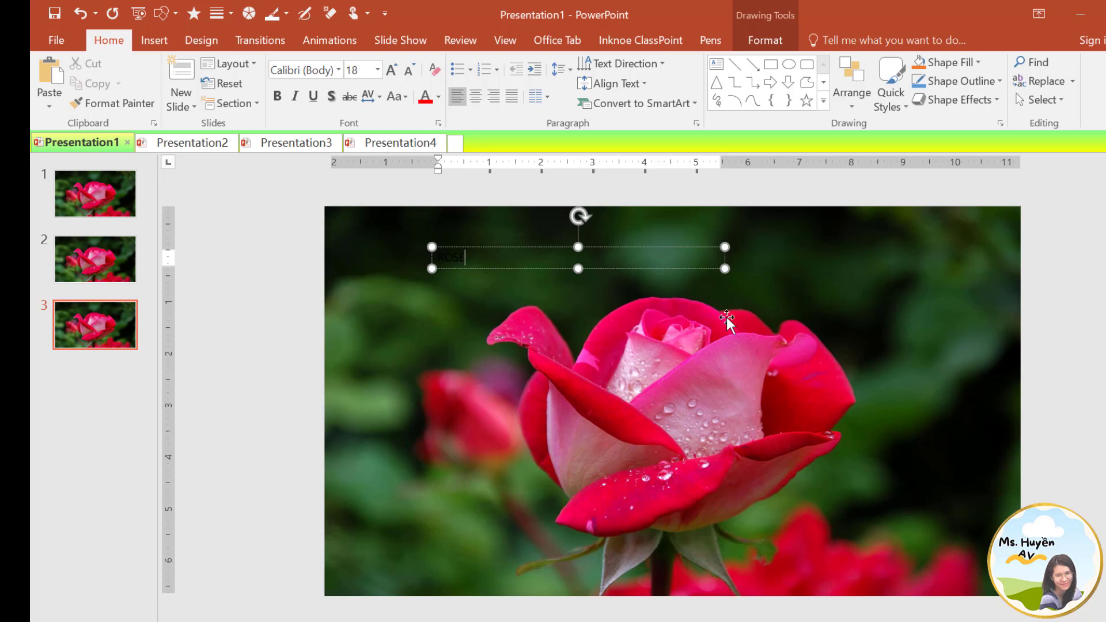
pyautogui.hotkey('ctrl', 'a')
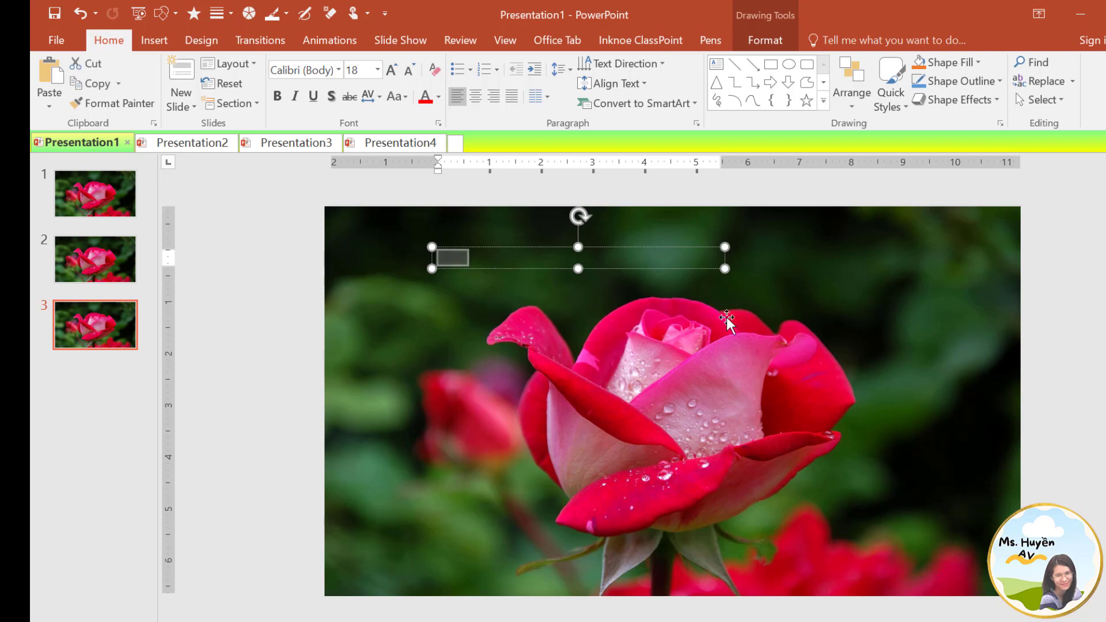
pyautogui.click(339, 71)
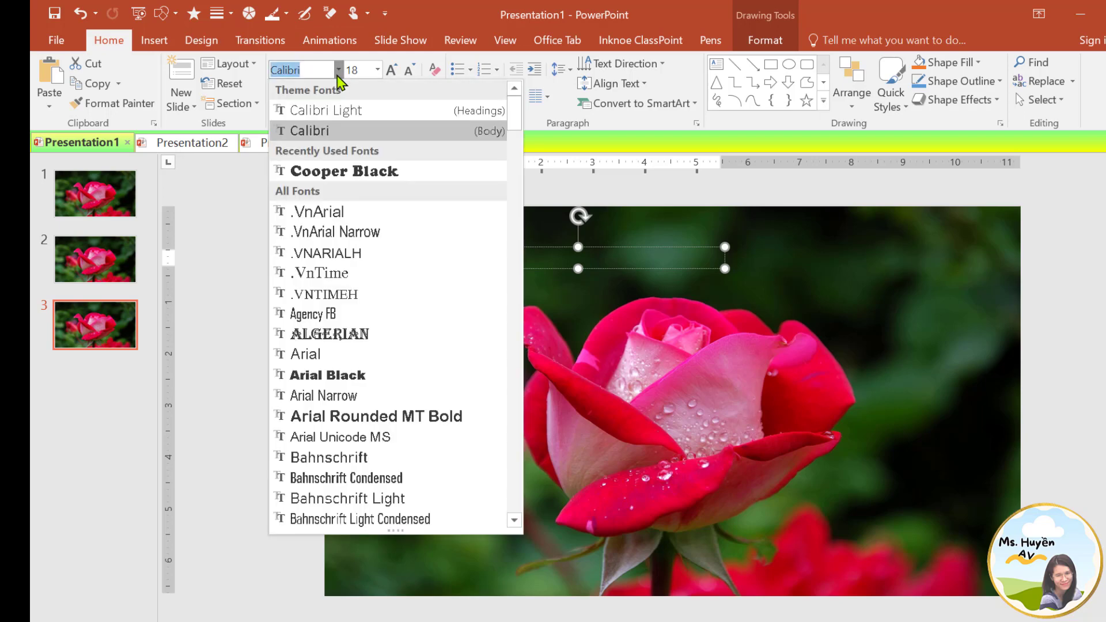
pyautogui.click(332, 173)
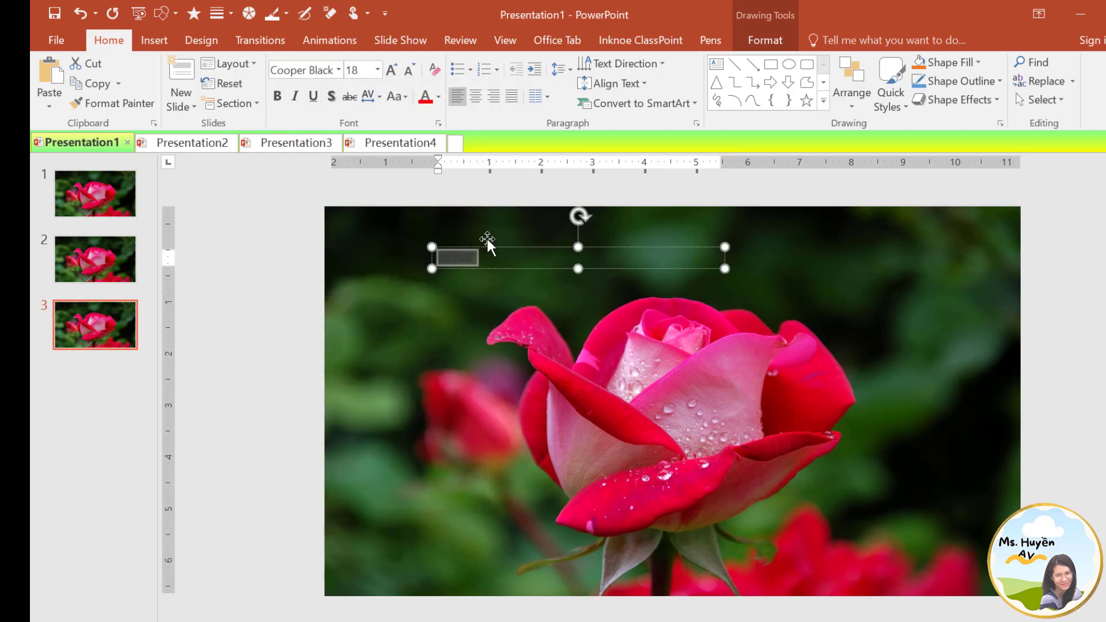
pyautogui.click(366, 70)
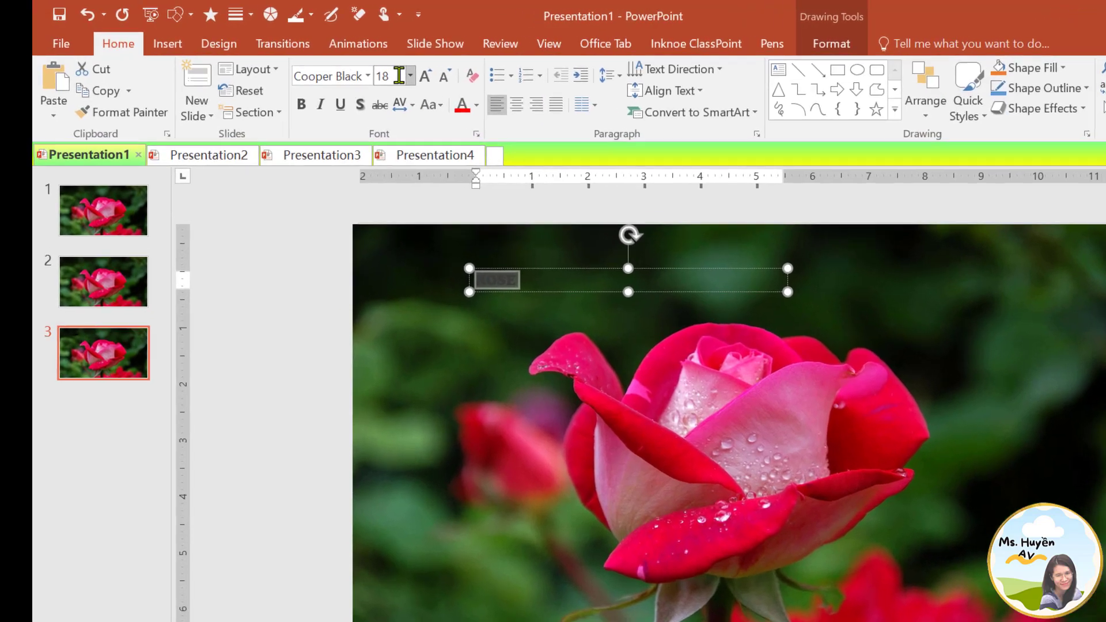
pyautogui.write('1')
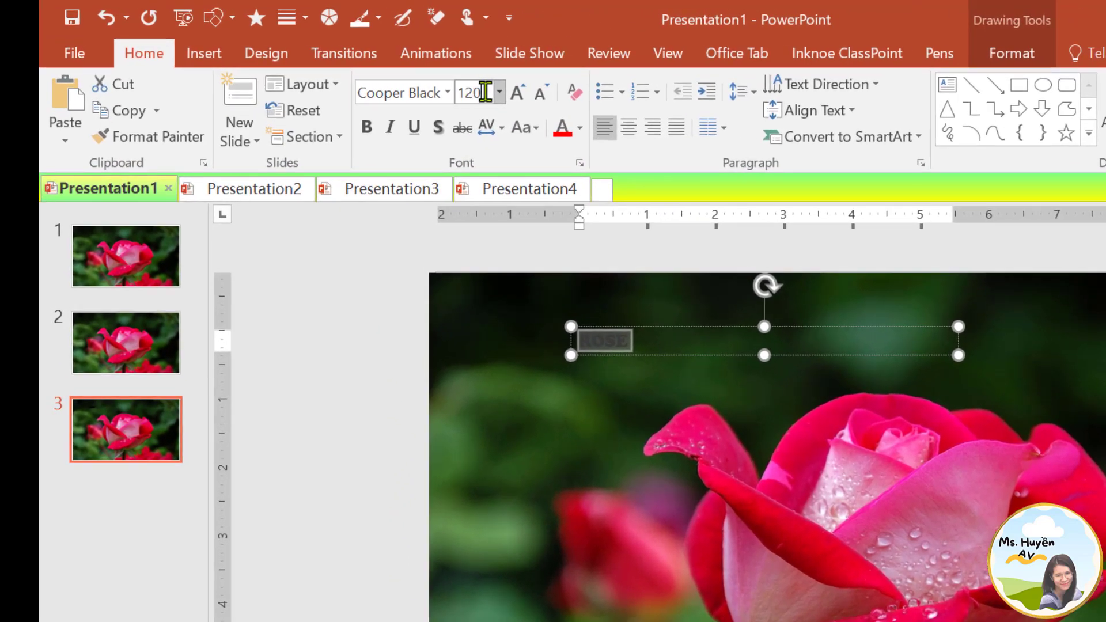
pyautogui.press('Return')
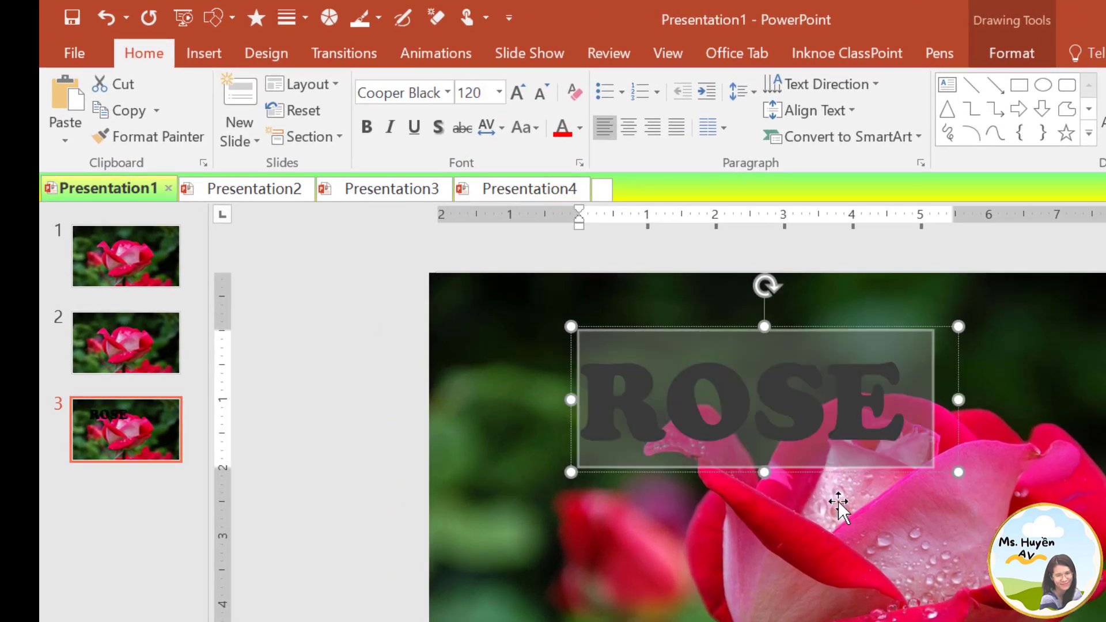
pyautogui.moveTo(831, 470)
pyautogui.mouseDown()
pyautogui.moveTo(745, 455)
pyautogui.moveTo(743, 466)
pyautogui.moveTo(747, 448)
pyautogui.mouseUp()
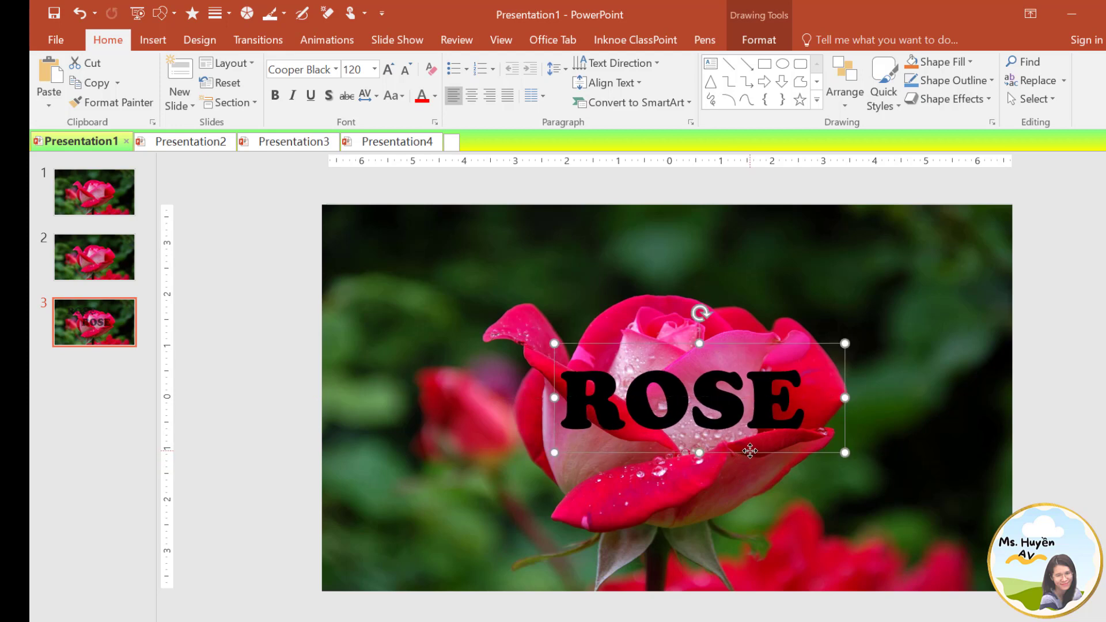
# - Select the rose photo and ROSE text together and merge them with Intersect
pyautogui.click(458, 405)
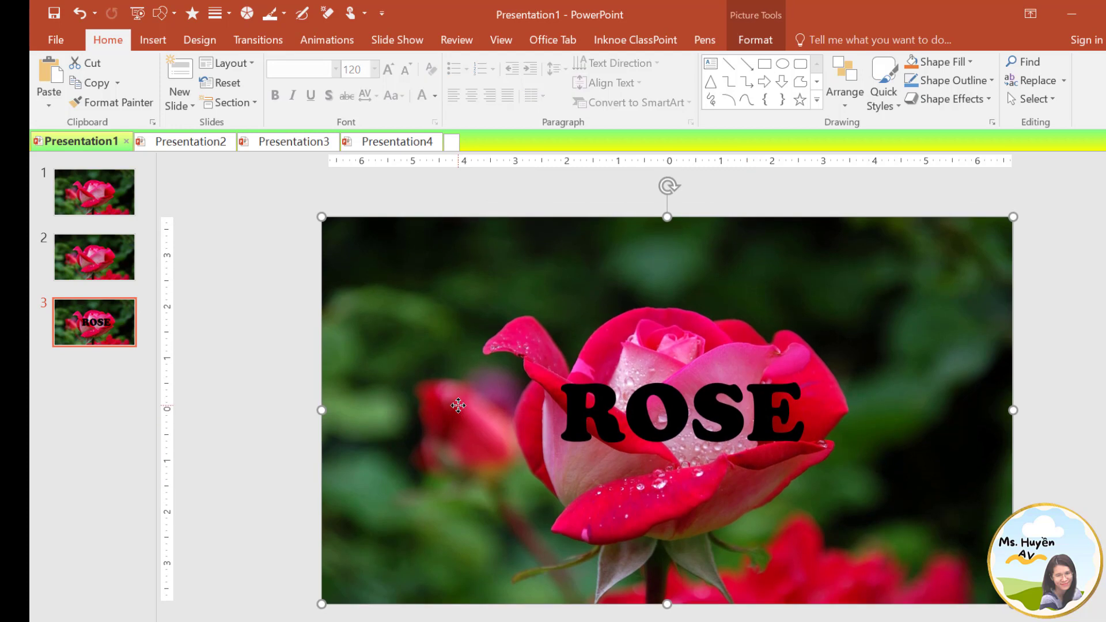
pyautogui.hotkey('ctrl', 'a')
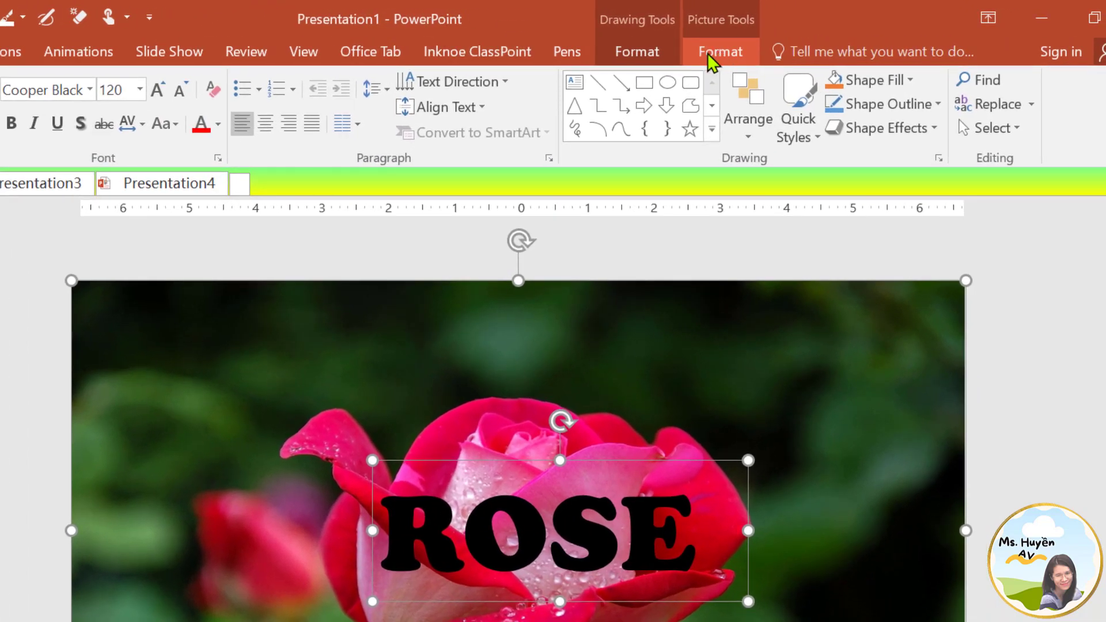
pyautogui.click(648, 60)
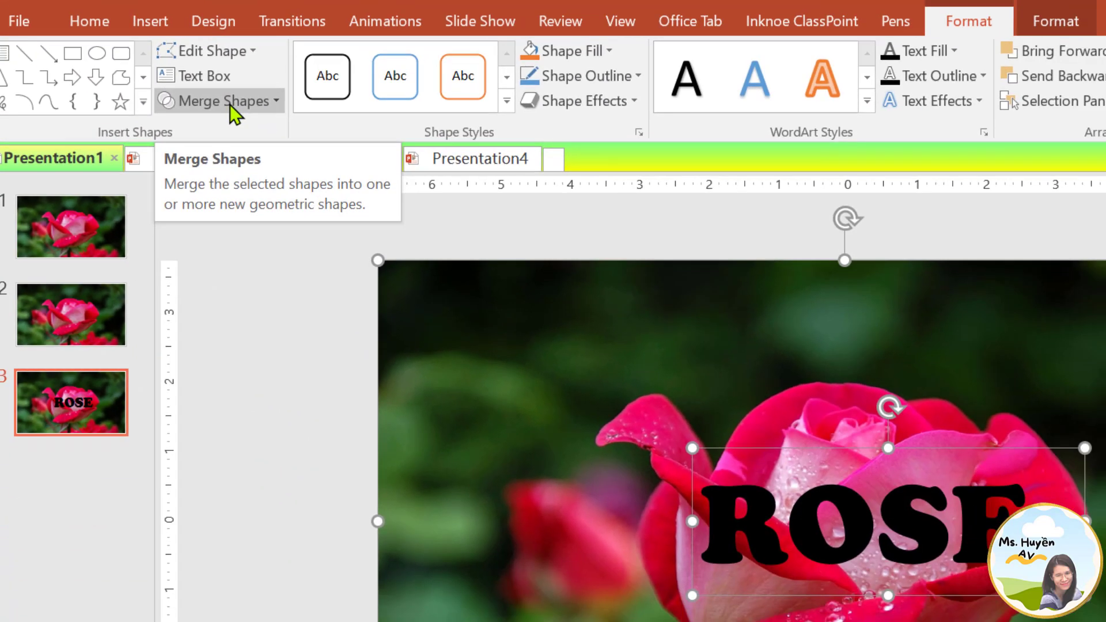
pyautogui.click(236, 104)
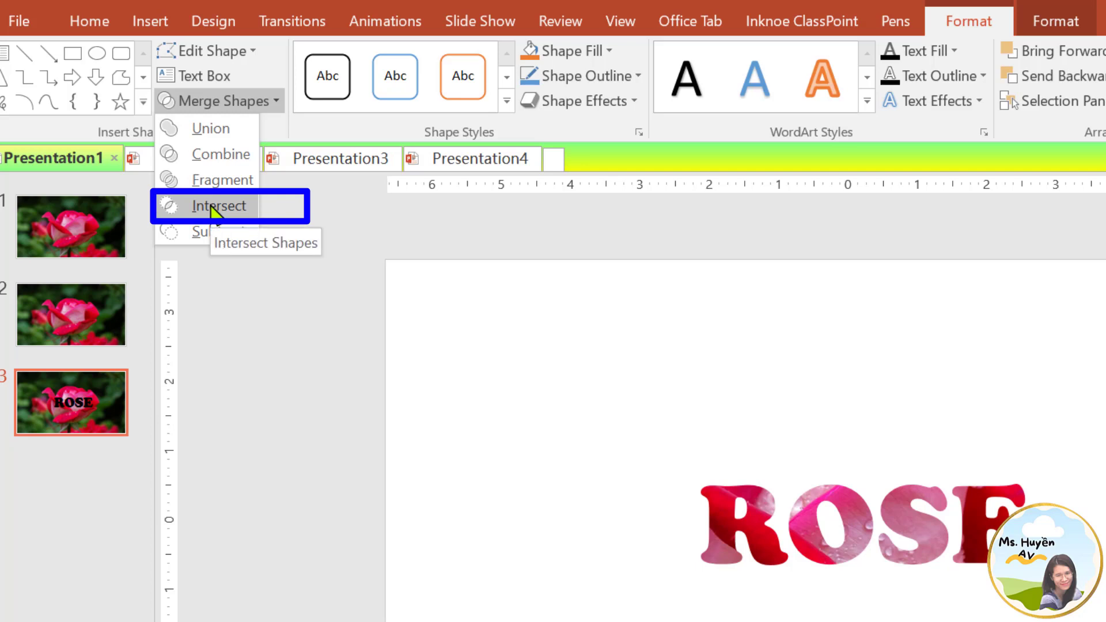
pyautogui.click(211, 206)
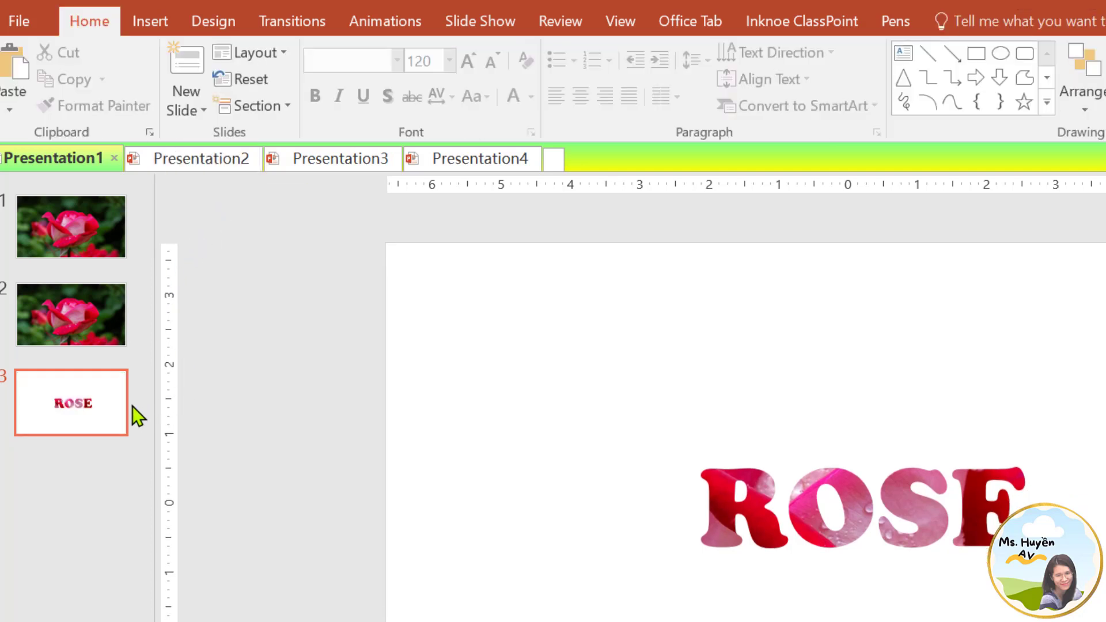
# - Cut the photo-filled ROSE shape from slide 3 and paste it onto slide 2
pyautogui.click(785, 494)
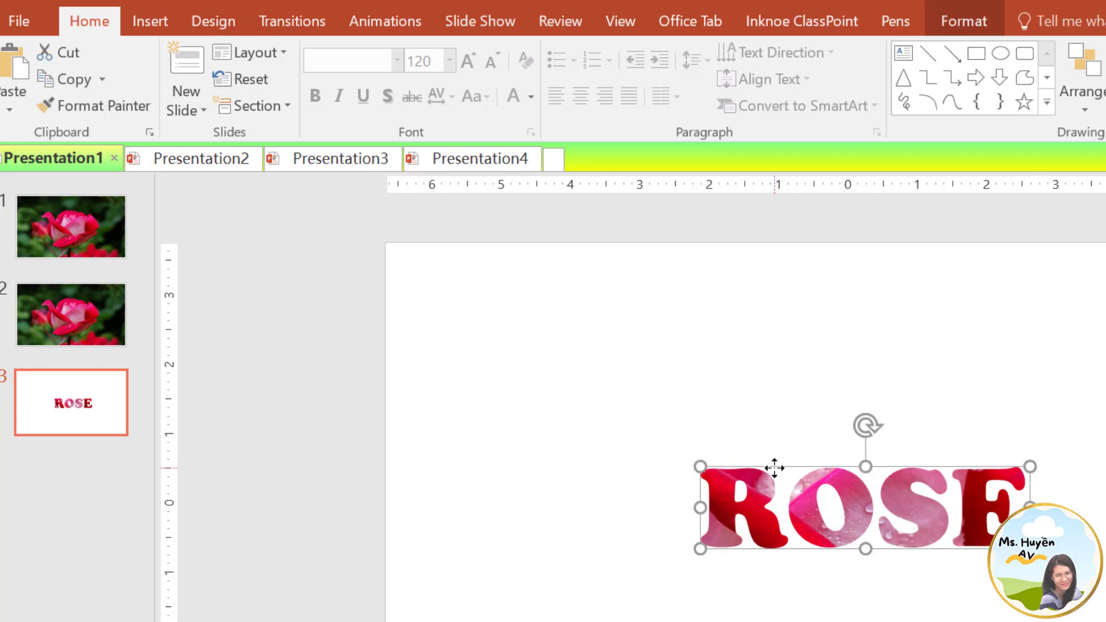
pyautogui.rightClick(774, 468)
pyautogui.click(824, 95)
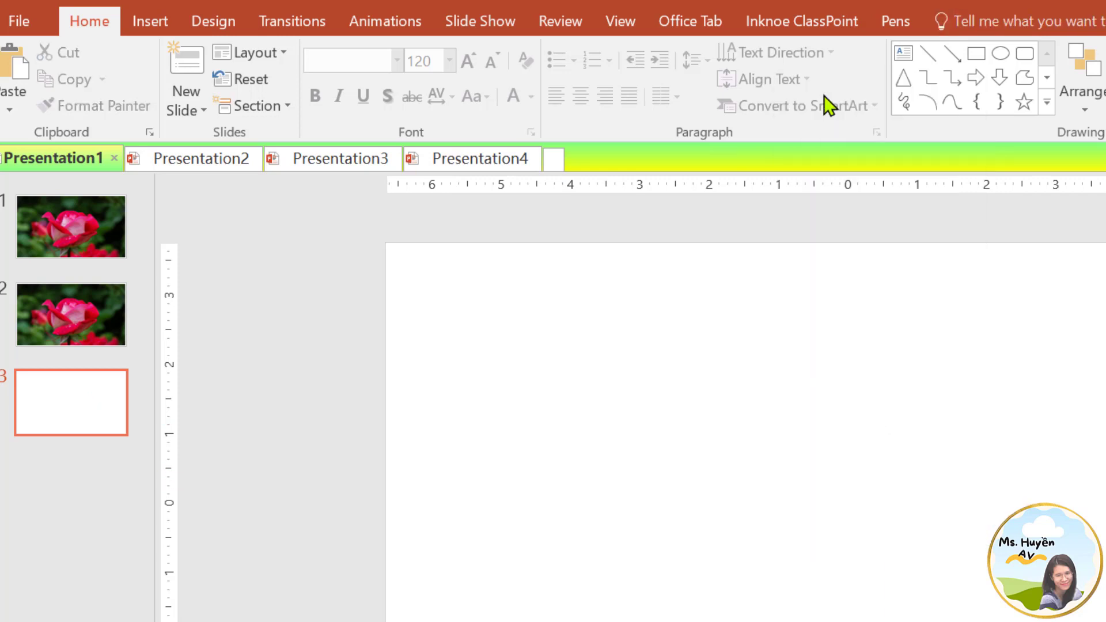
pyautogui.click(104, 326)
pyautogui.hotkey('ctrl', 'v')
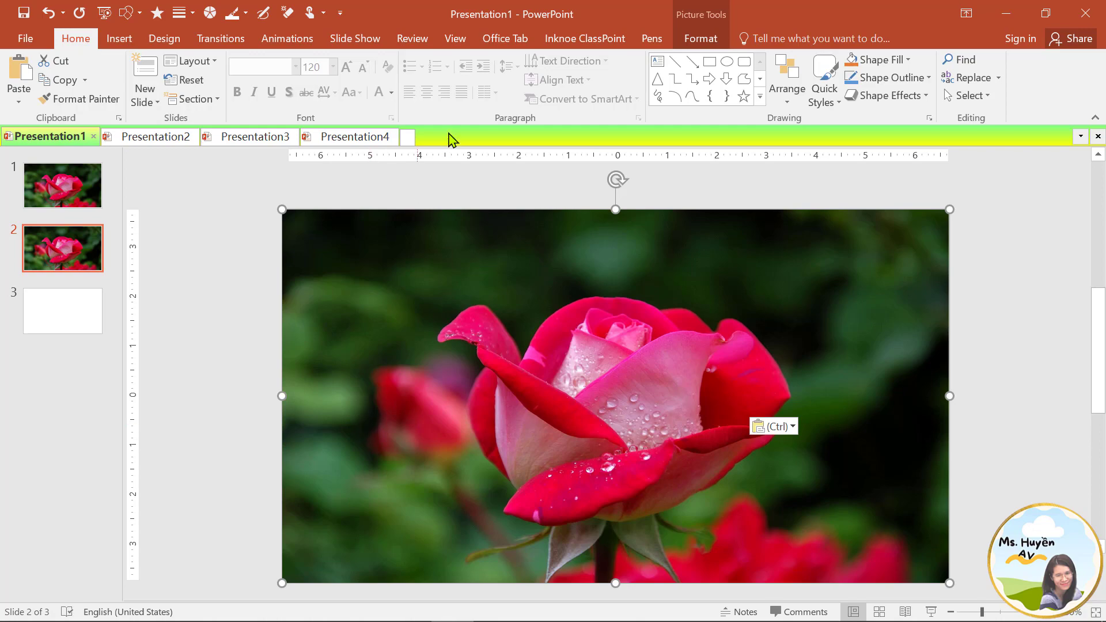
# - Recolour the rose photo behind the letters with Washout
pyautogui.click(700, 38)
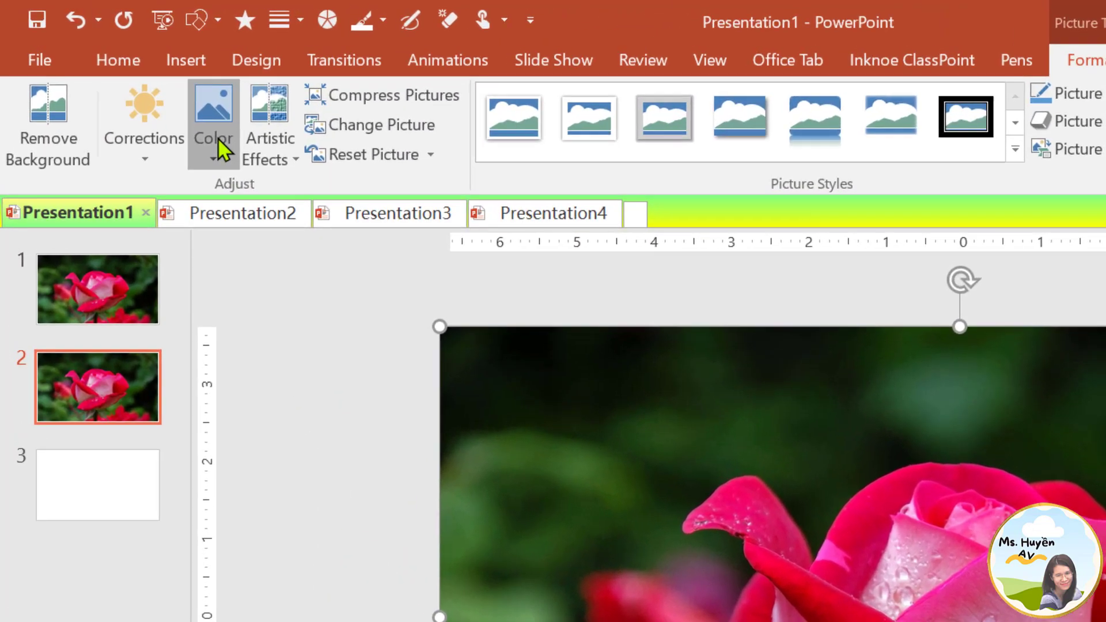
pyautogui.click(217, 137)
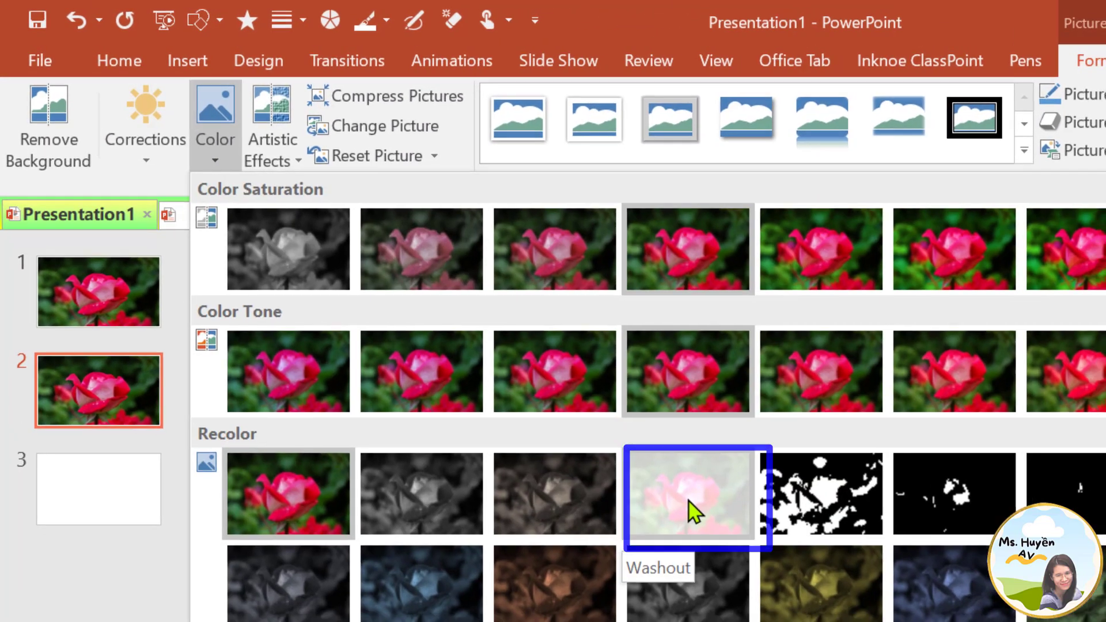
pyautogui.click(506, 381)
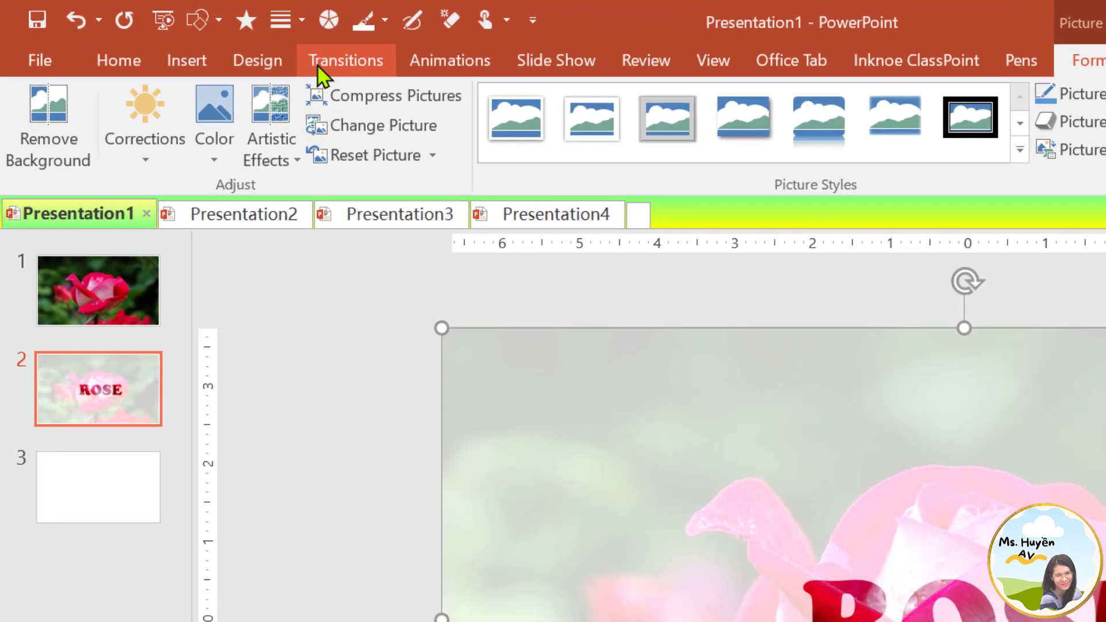
# - Apply the Zoom transition to slide 2 with a duration of 01.25
pyautogui.click(317, 65)
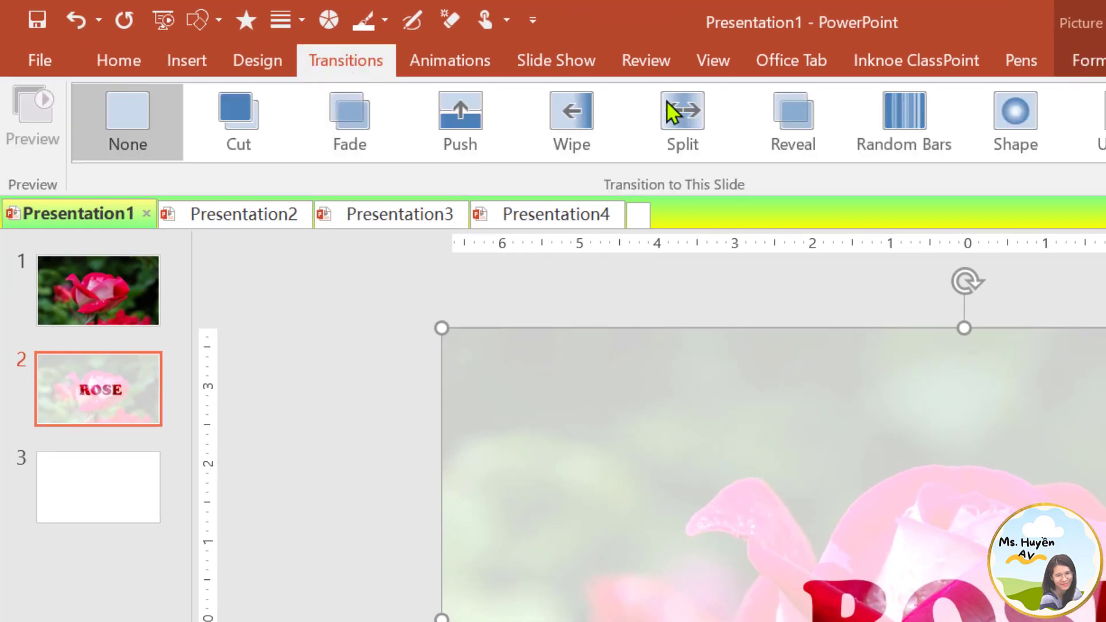
pyautogui.click(1101, 153)
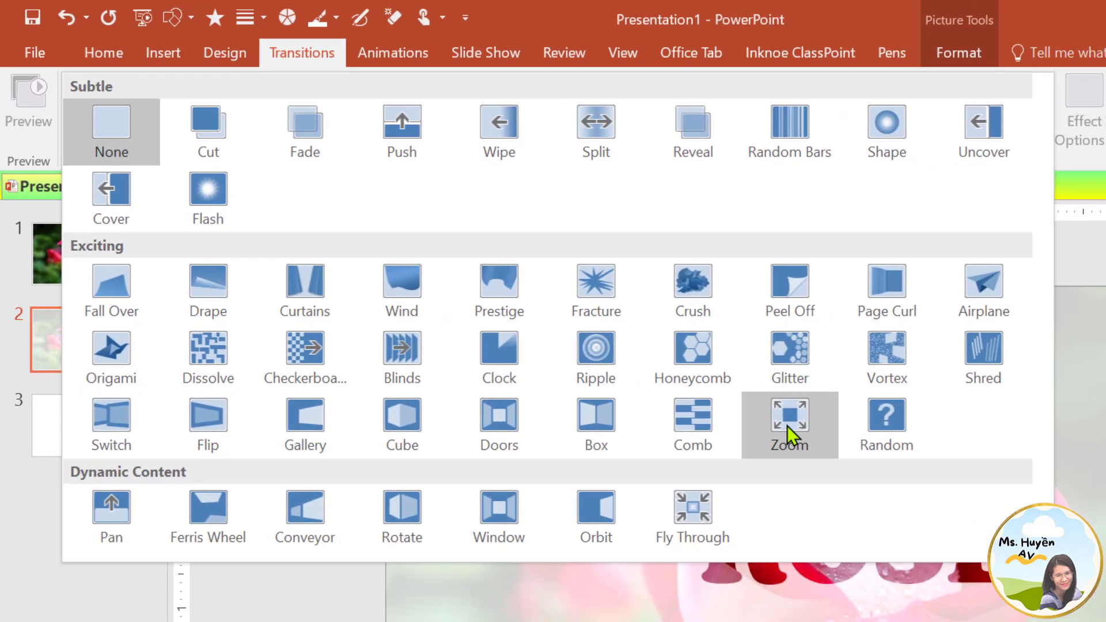
pyautogui.click(909, 492)
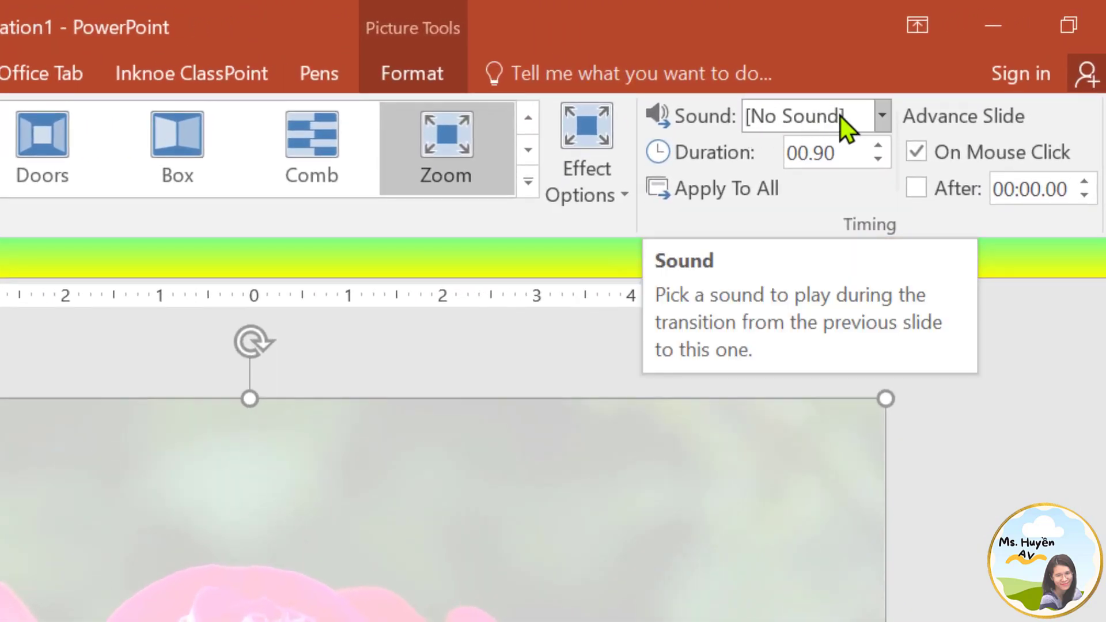
pyautogui.click(876, 147)
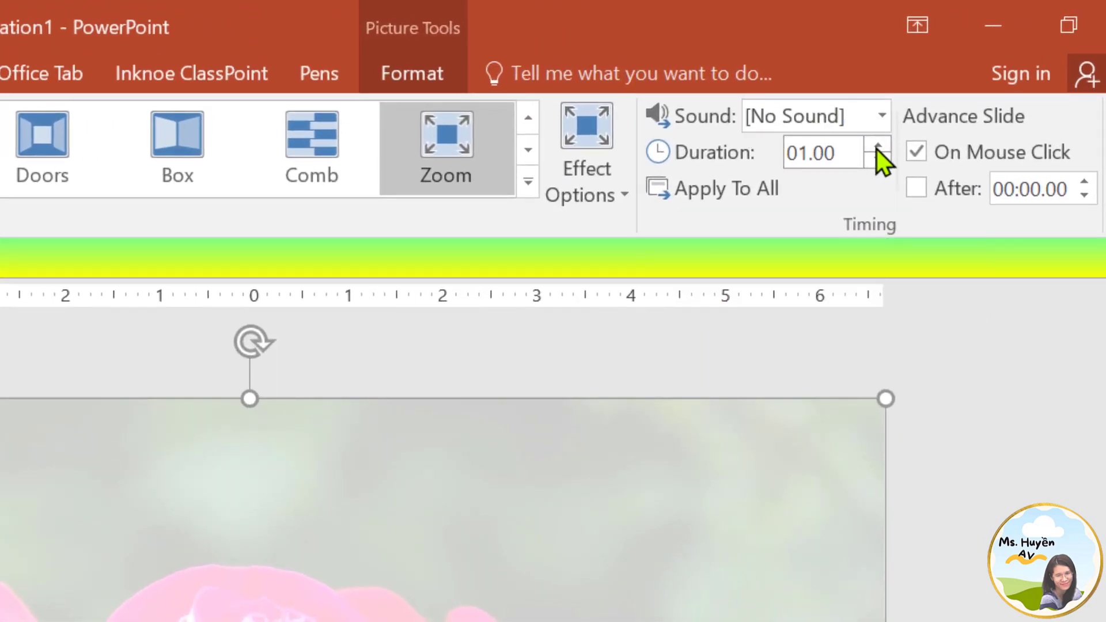
pyautogui.click(877, 148)
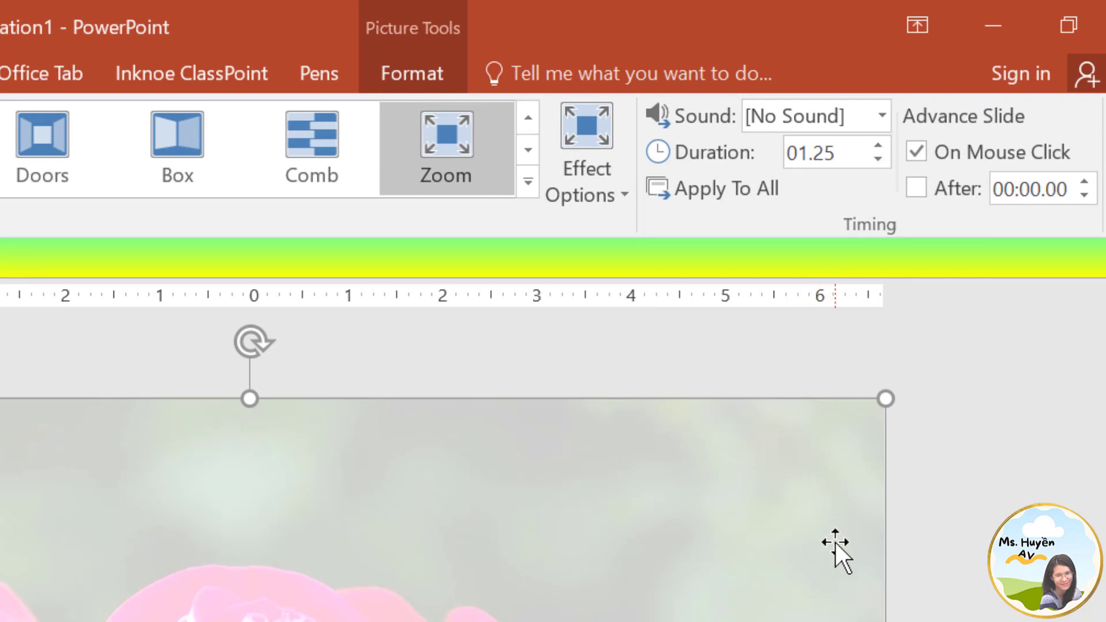
pyautogui.press('Escape')
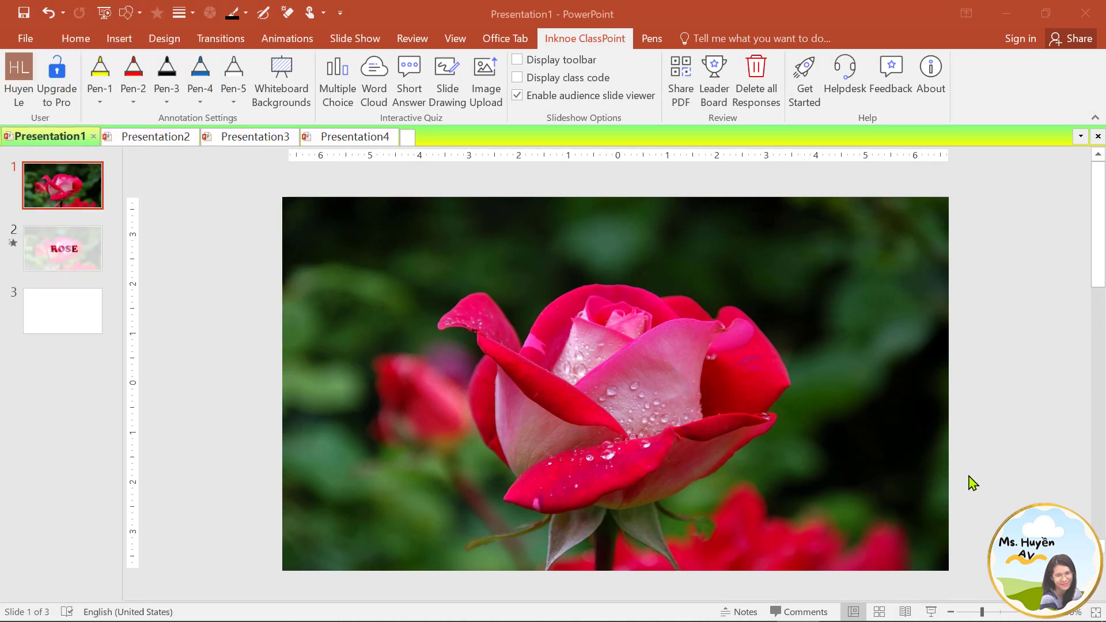
# - Start the slide show and advance to the ROSE cut-out slide
pyautogui.click(931, 612)
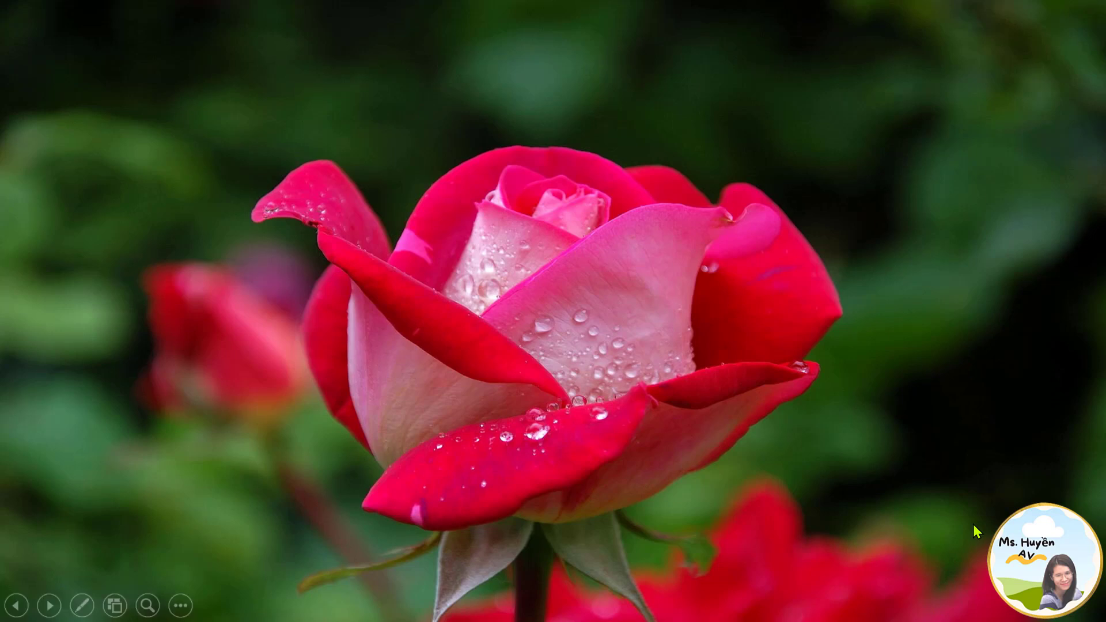
pyautogui.click(972, 524)
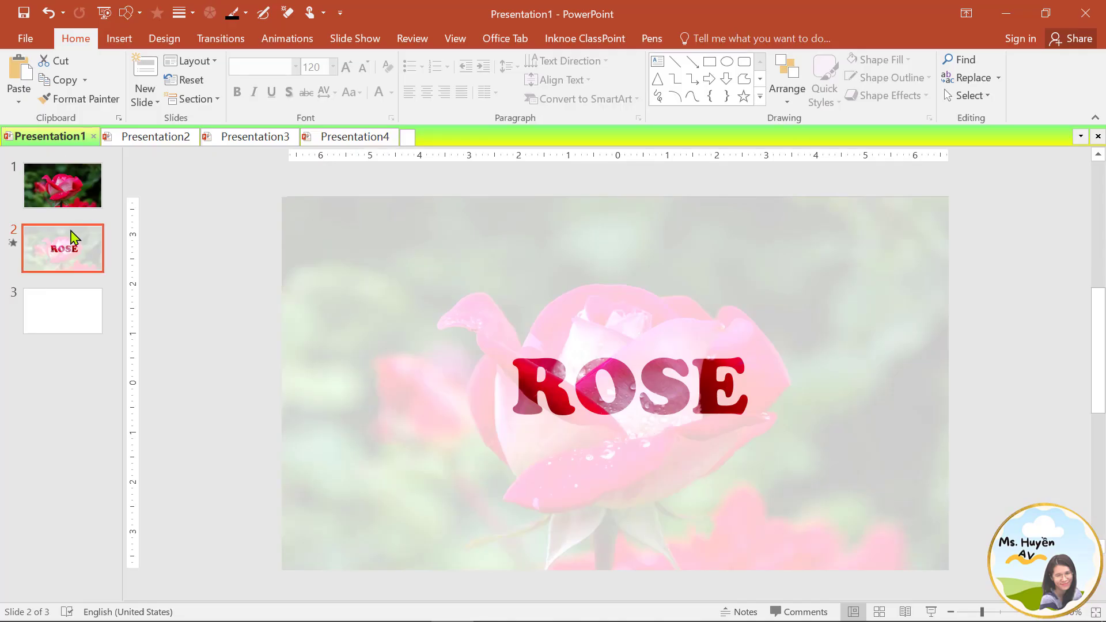
# - Switch to Presentation2 and insert FISH.png onto its blank slide
pyautogui.click(122, 138)
pyautogui.click(117, 46)
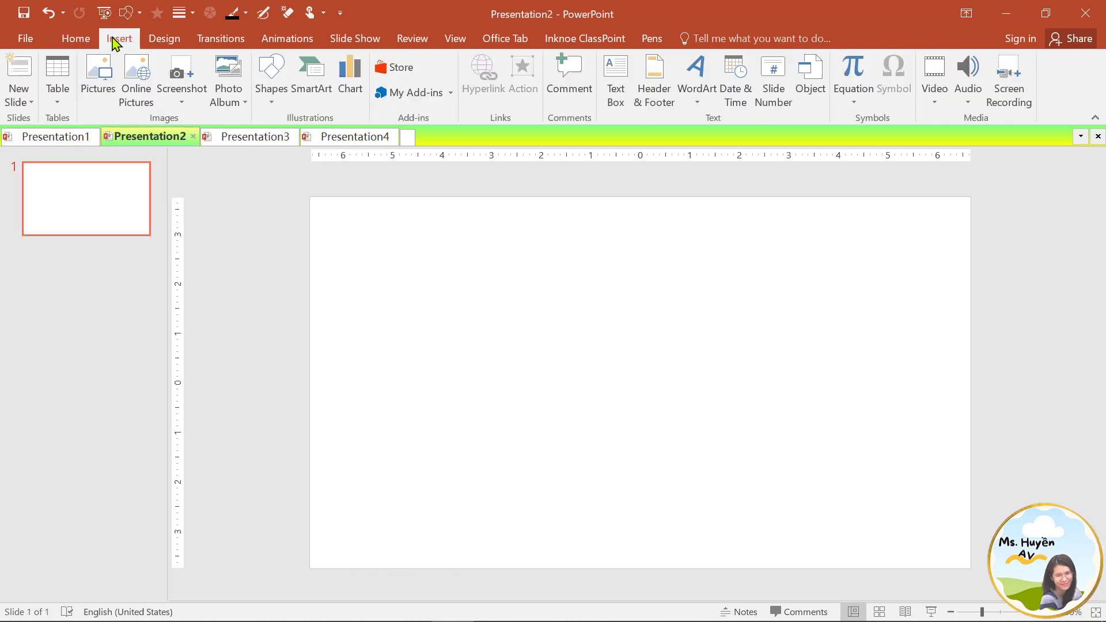
pyautogui.click(98, 87)
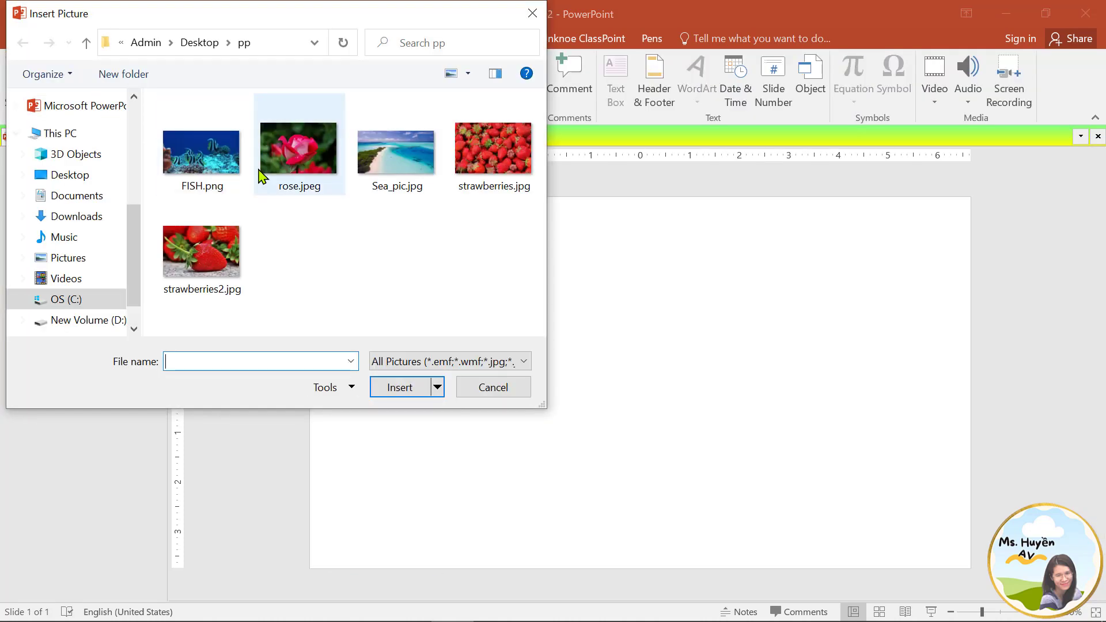
pyautogui.doubleClick(222, 176)
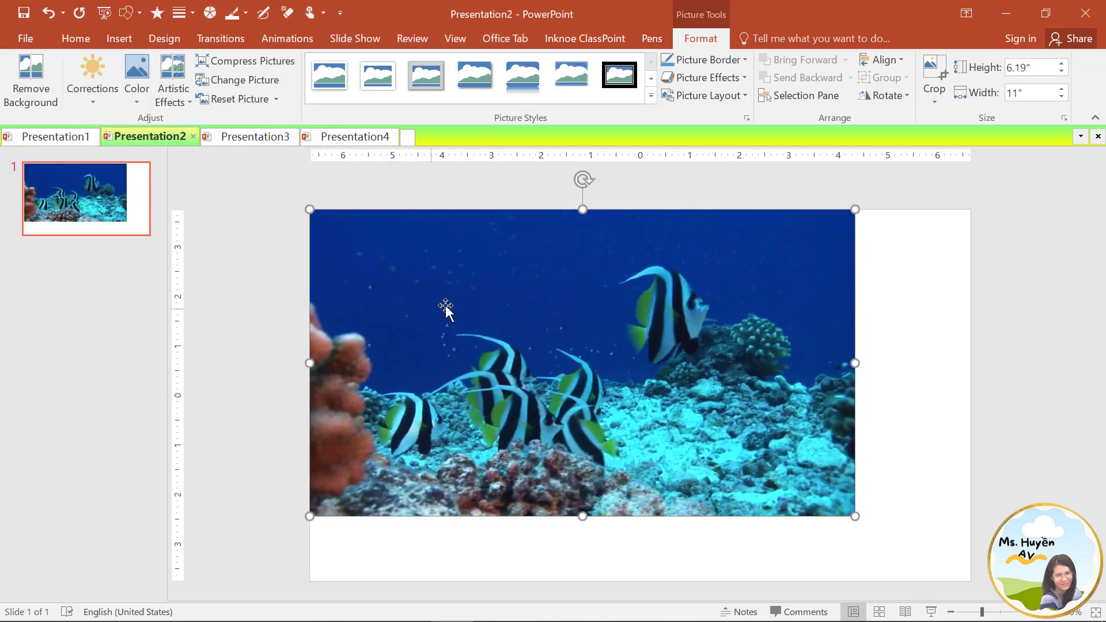
# - Crop the fish photo to 16:9 and enlarge it to 7.57" by 13.36" to fill the slide
pyautogui.click(935, 103)
pyautogui.moveTo(971, 163)
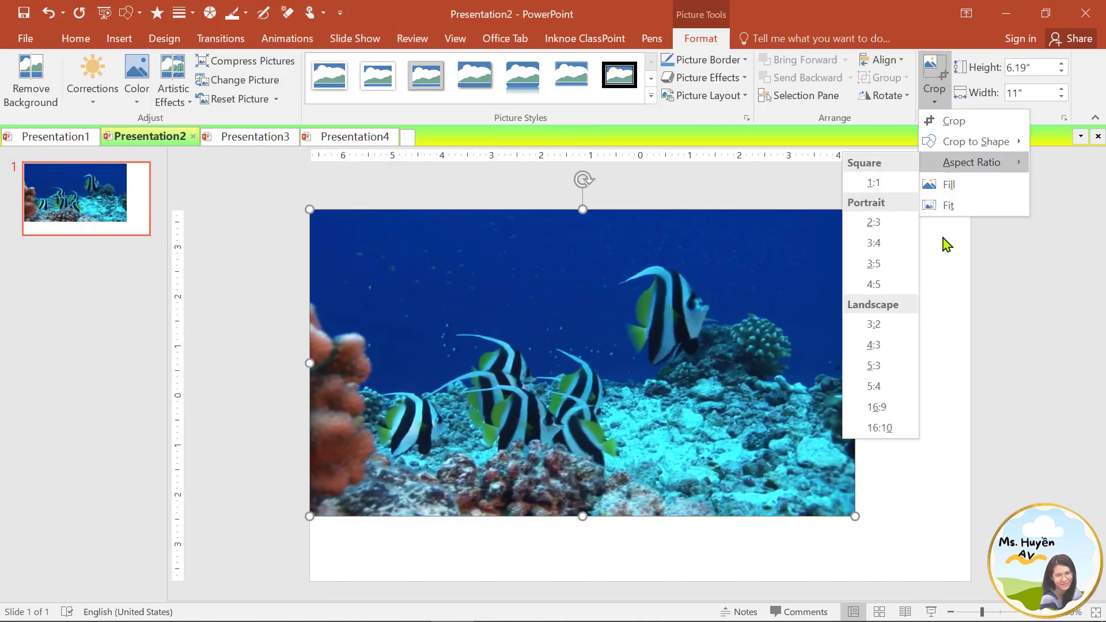
pyautogui.click(892, 410)
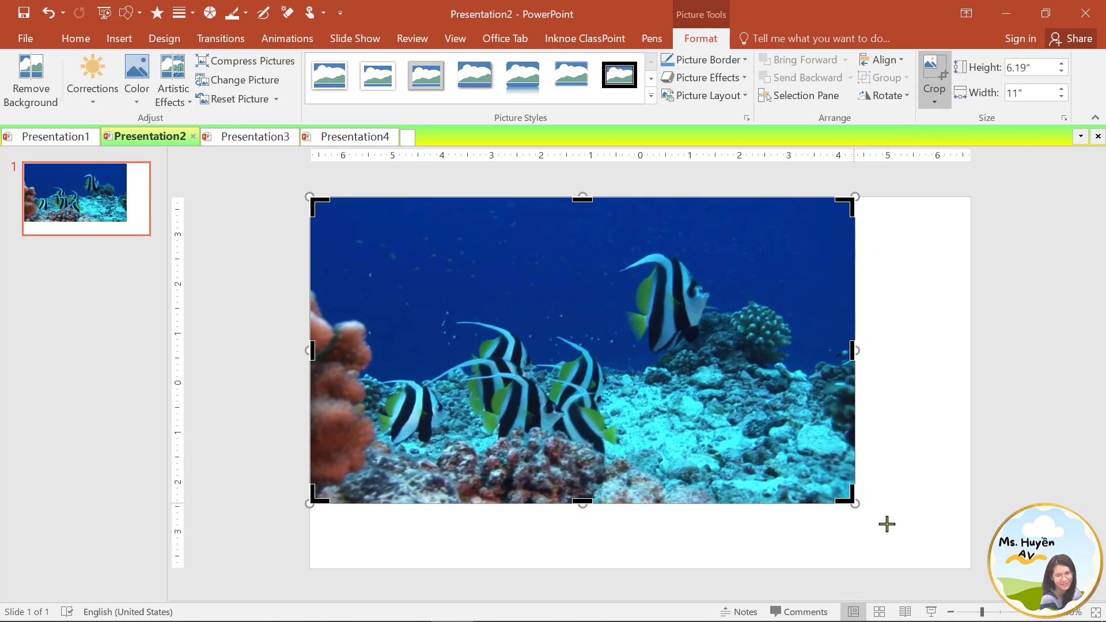
pyautogui.click(888, 525)
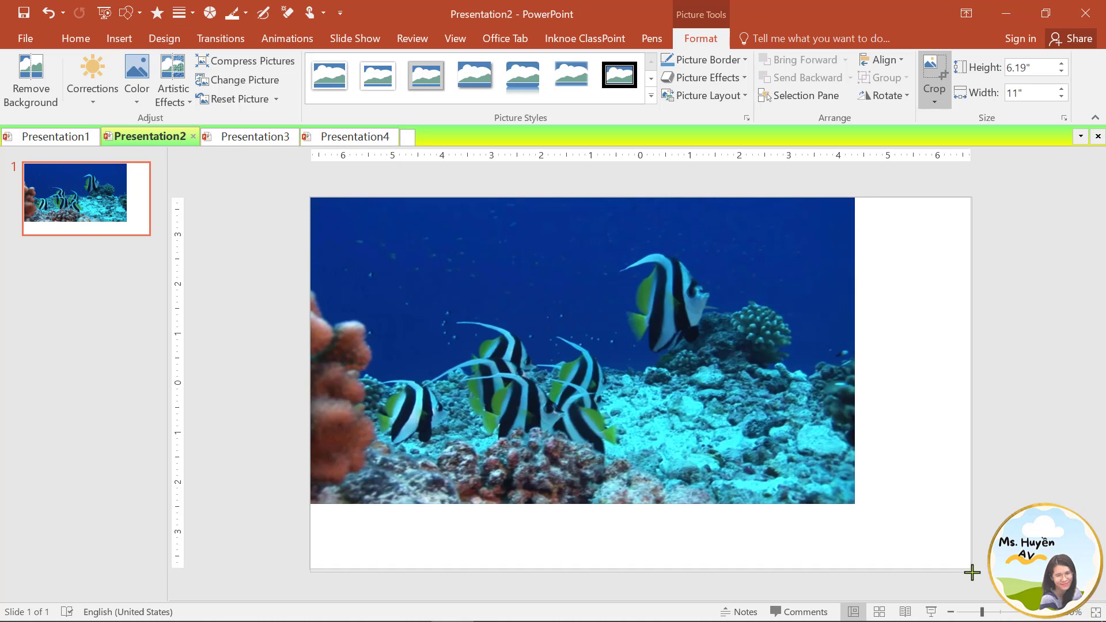
pyautogui.click(812, 498)
pyautogui.moveTo(855, 504); pyautogui.dragTo(953, 571)
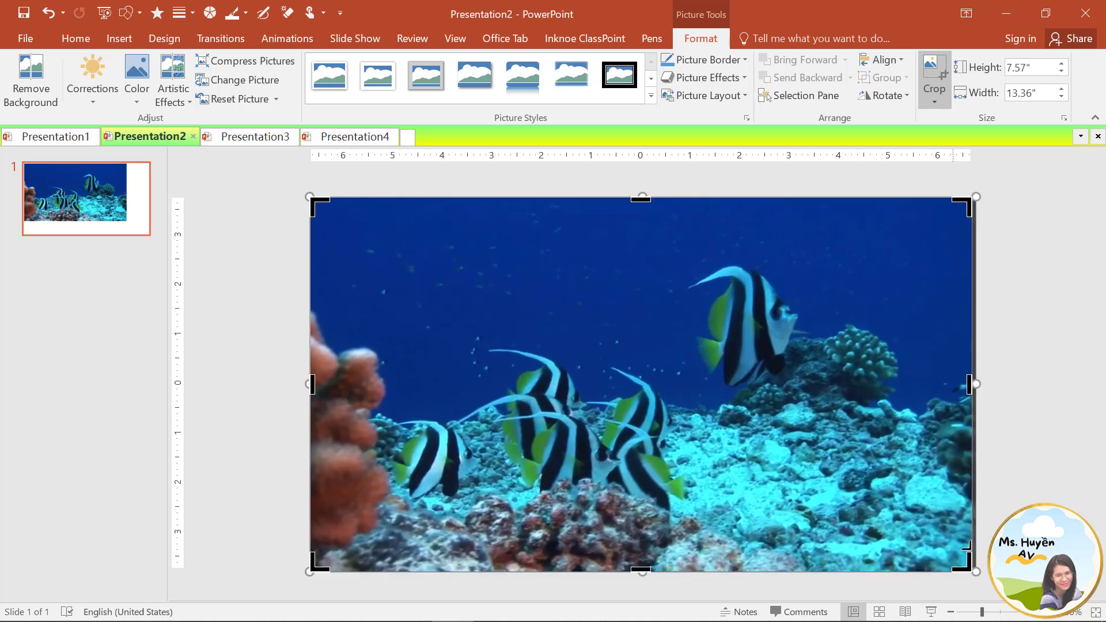
pyautogui.moveTo(970, 384); pyautogui.dragTo(975, 387)
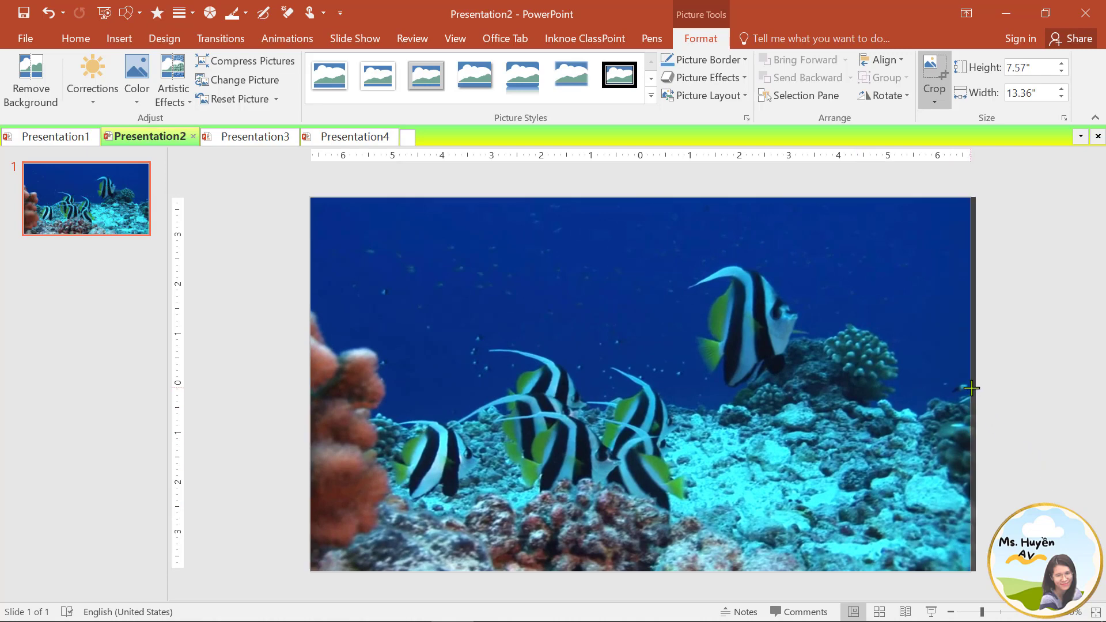
pyautogui.click(1015, 402)
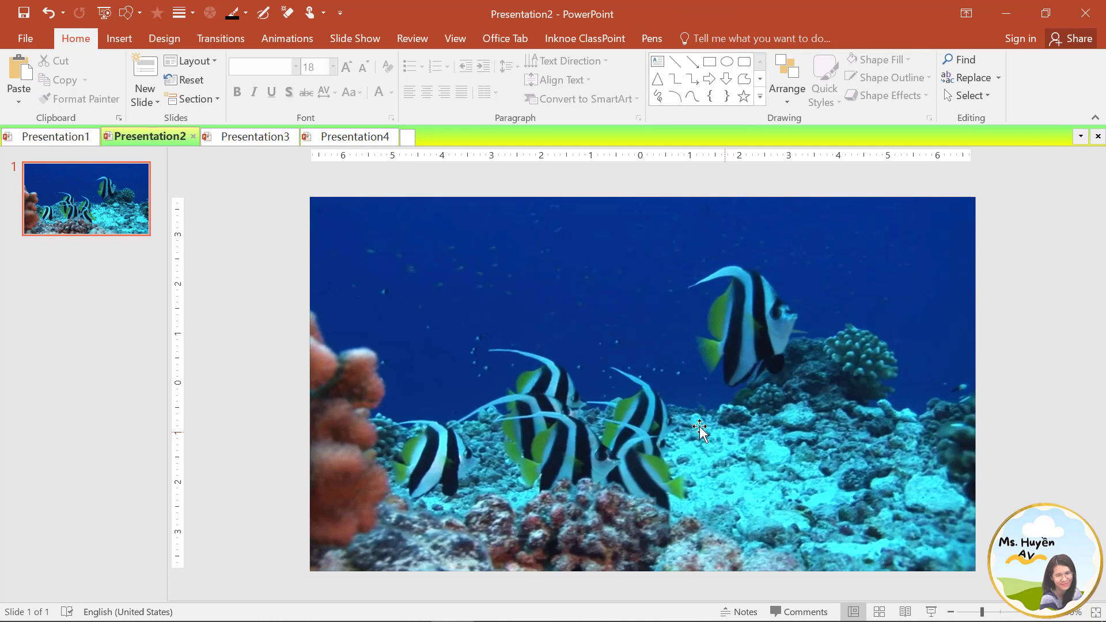
# - Add a text box on the fish photo holding the word FISH
pyautogui.click(595, 405)
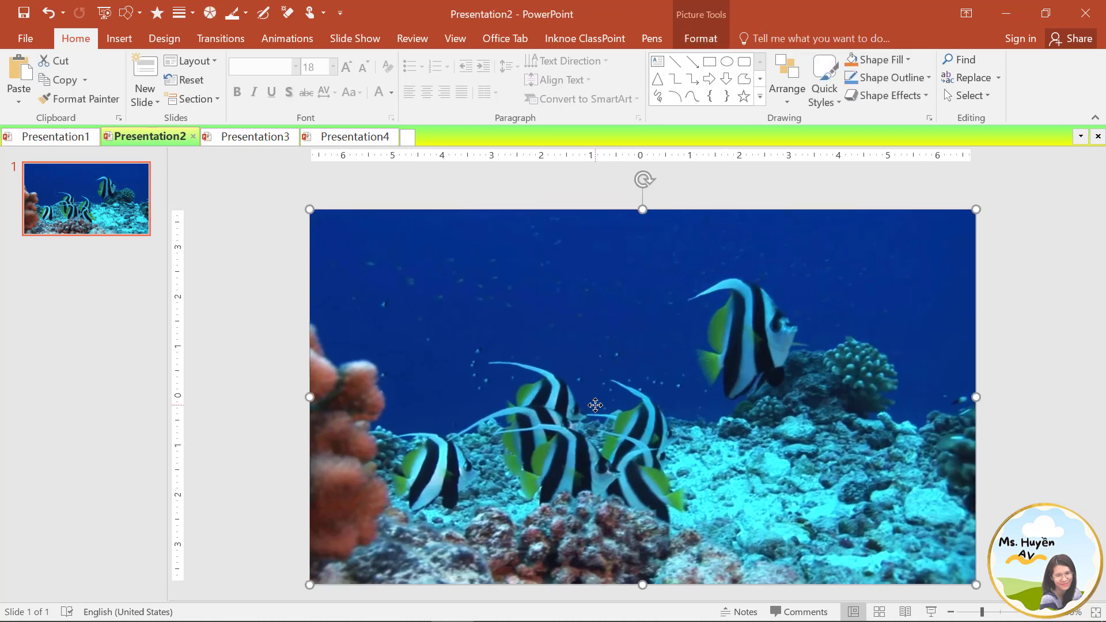
pyautogui.click(119, 38)
pyautogui.click(271, 95)
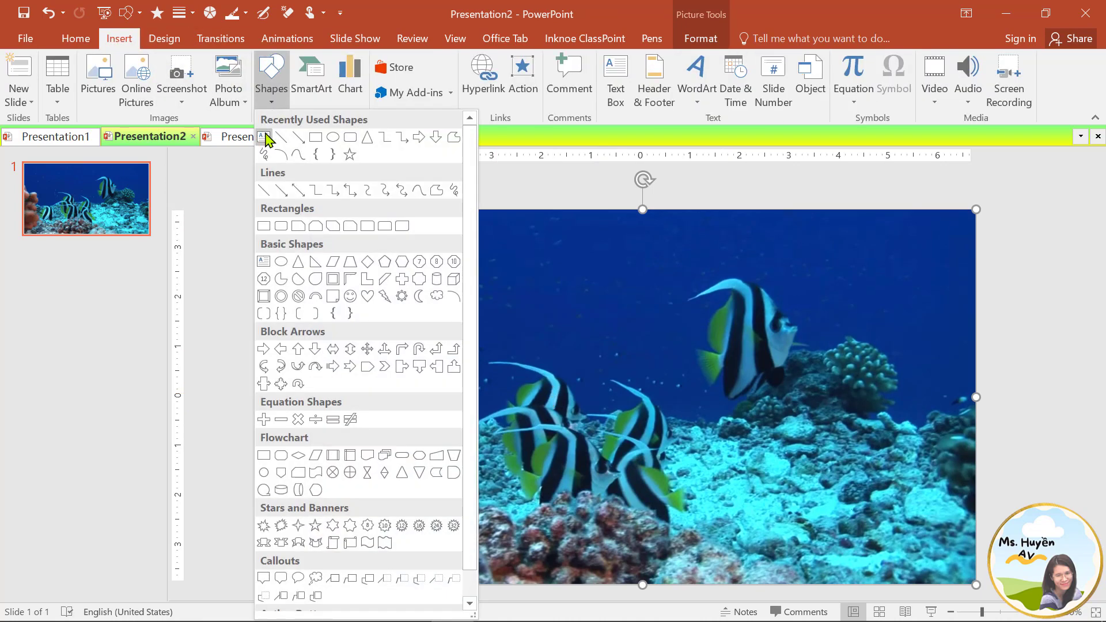
pyautogui.click(264, 137)
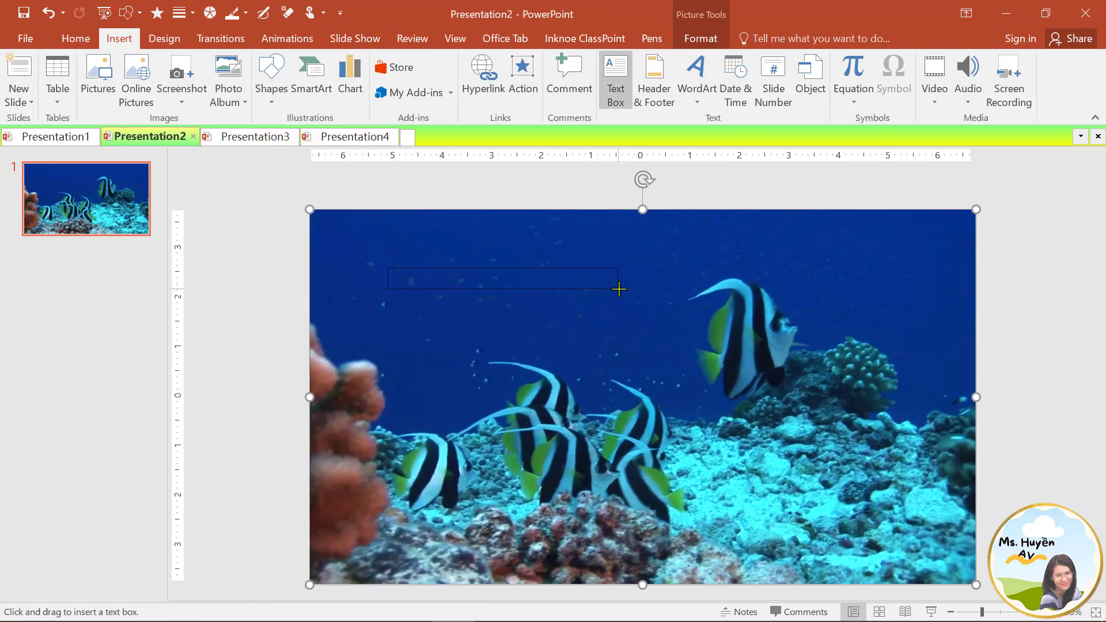
pyautogui.moveTo(619, 289); pyautogui.dragTo(618, 290)
pyautogui.write('FISH')
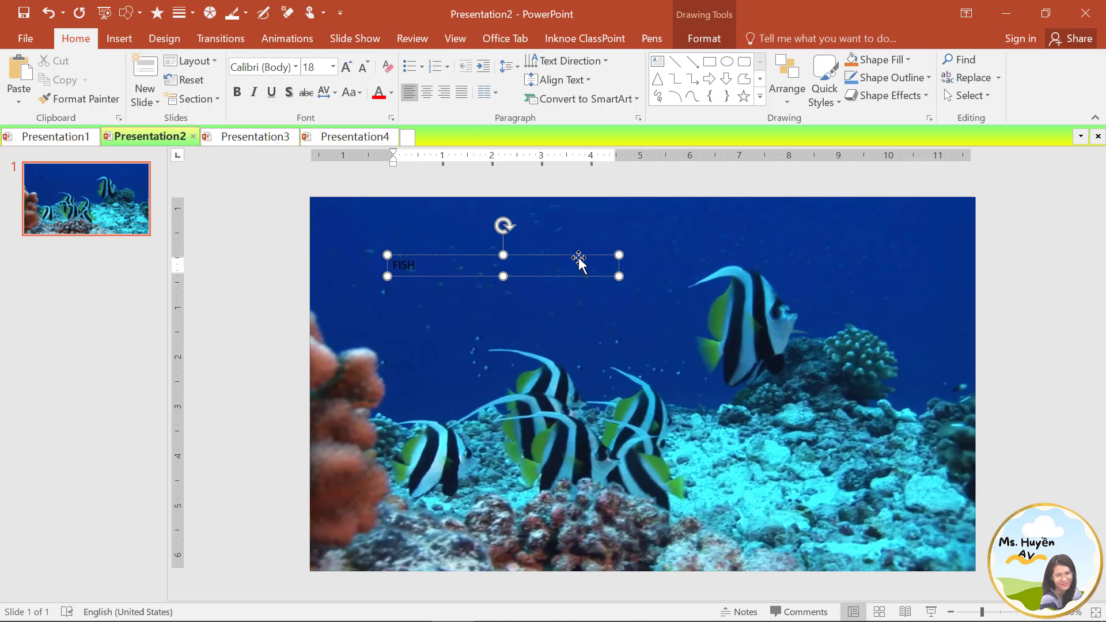
# - Set the FISH text to Cooper Black at font size 350
pyautogui.click(575, 254)
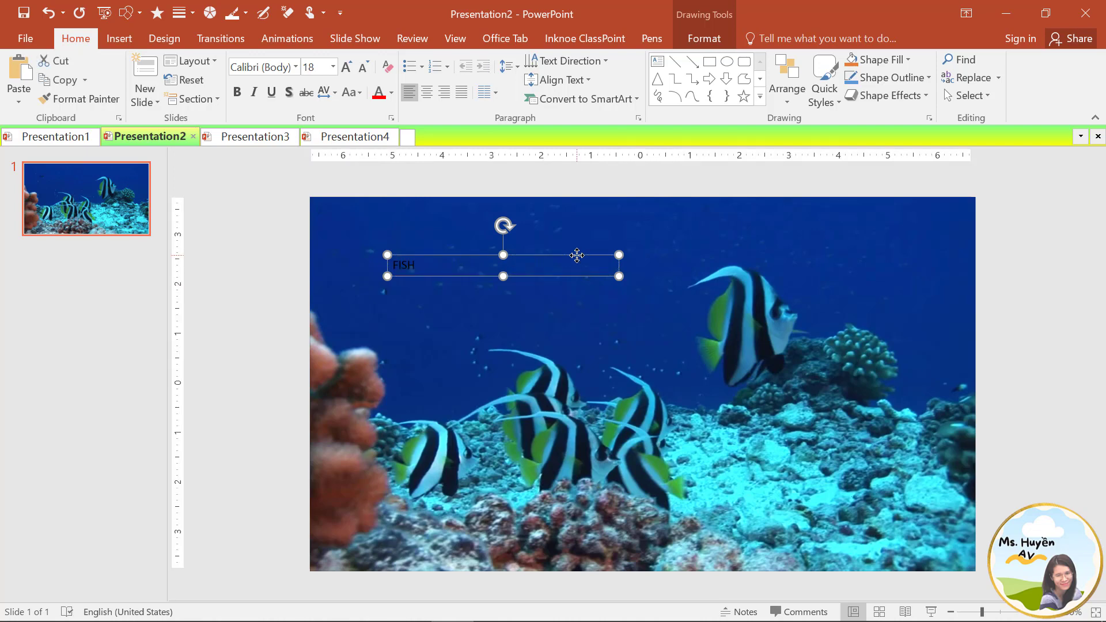
pyautogui.click(296, 67)
pyautogui.click(271, 163)
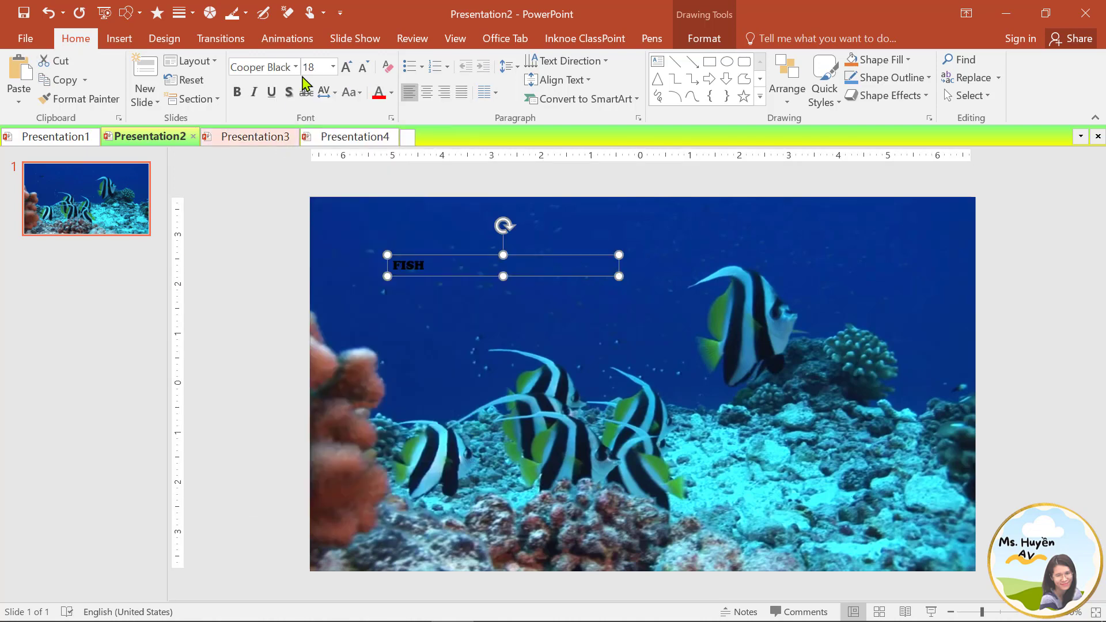
pyautogui.click(317, 63)
pyautogui.write('350')
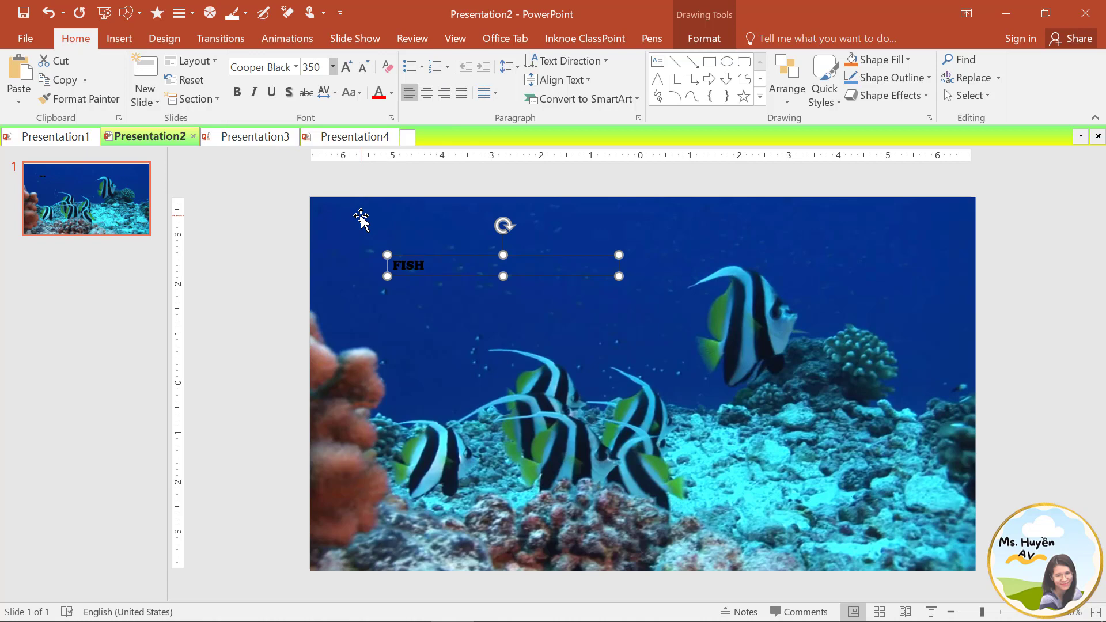
pyautogui.press('Return')
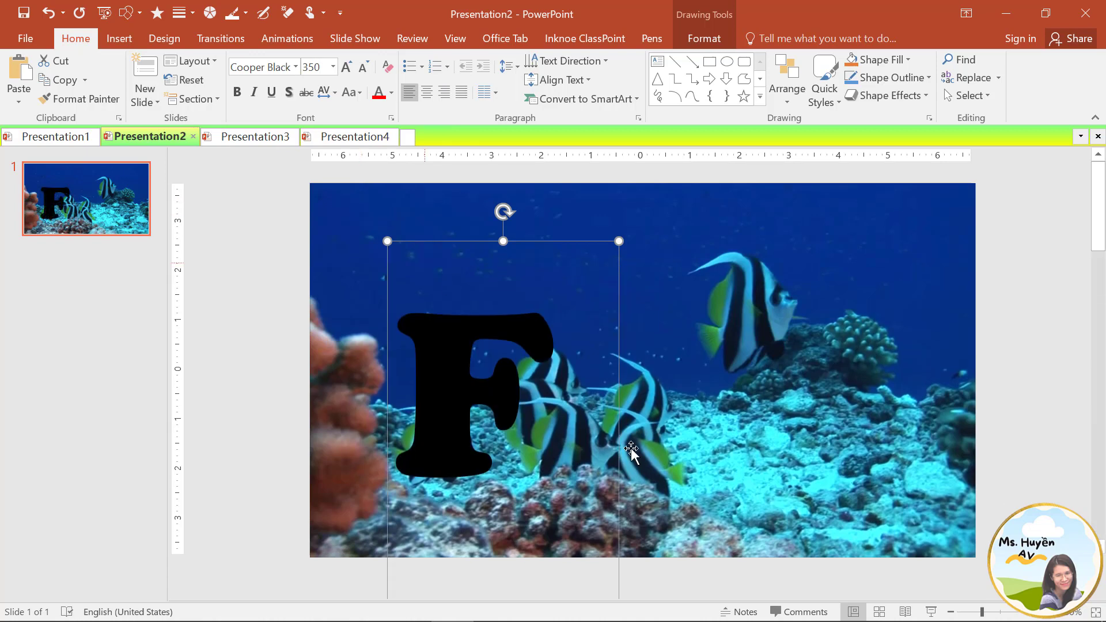
pyautogui.scroll(-3, 619, 488)
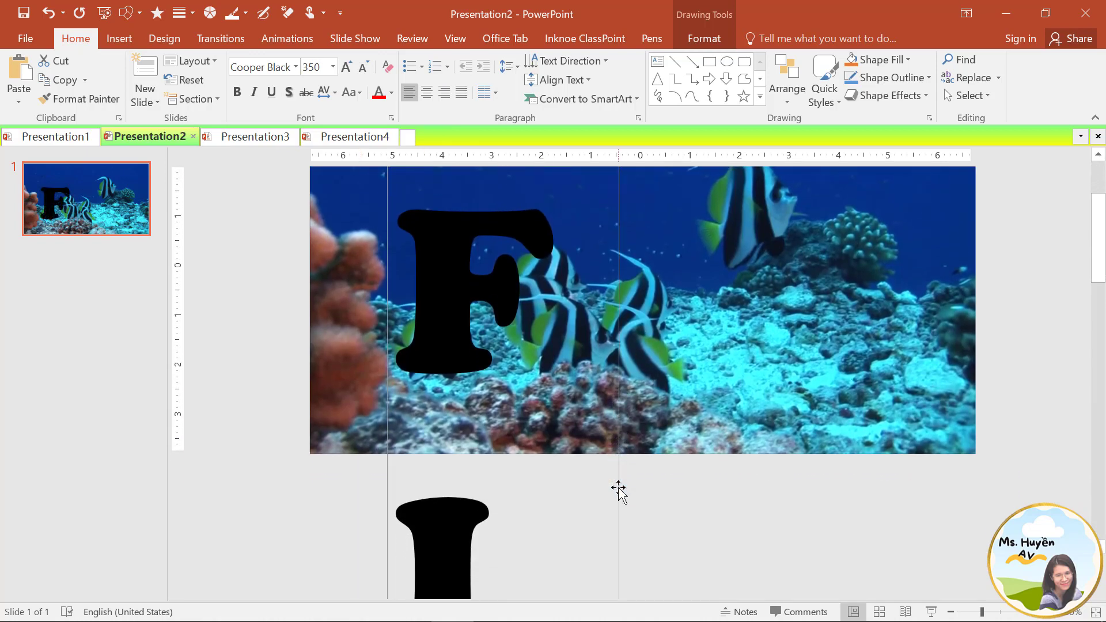
pyautogui.scroll(1, 619, 489)
# - Widen the FISH box to fit one line and centre it across the photo
pyautogui.moveTo(619, 196); pyautogui.dragTo(824, 186)
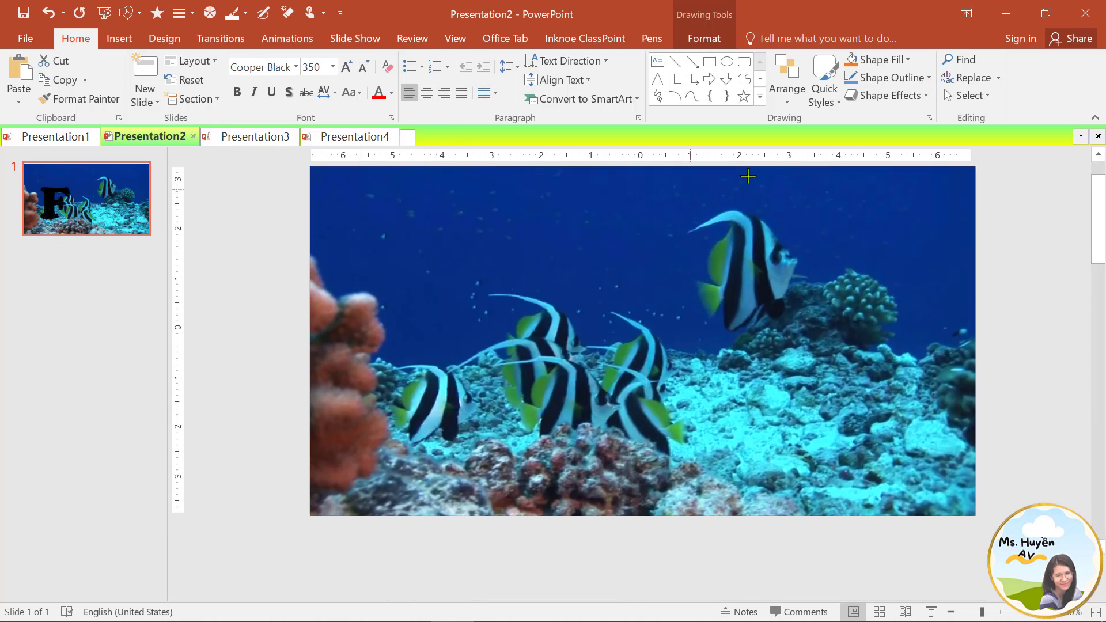
pyautogui.moveTo(822, 482); pyautogui.dragTo(1036, 450)
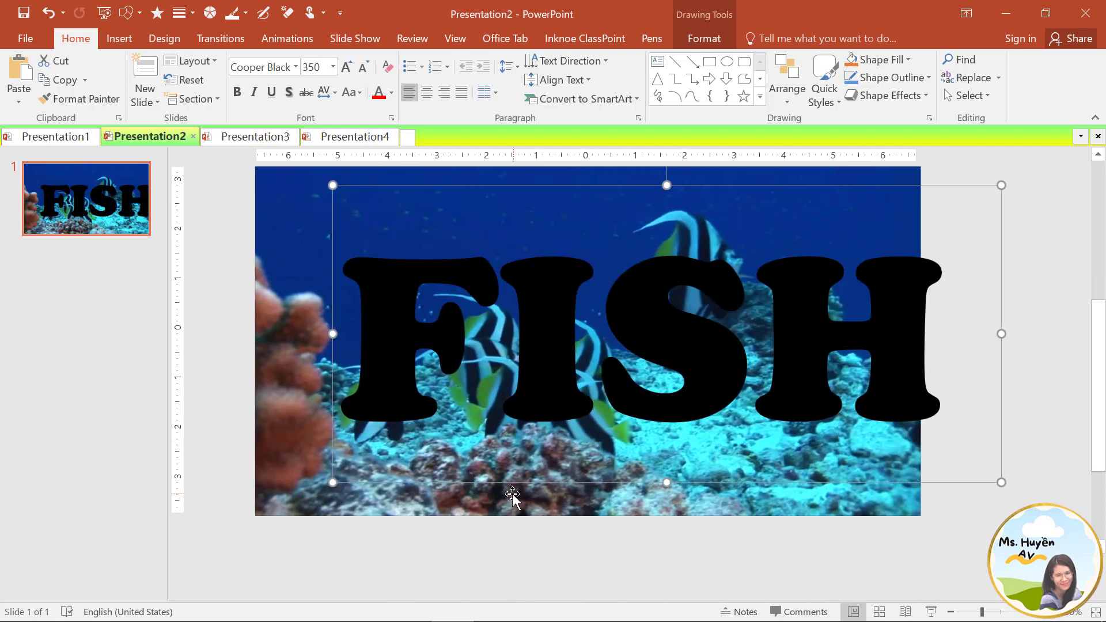
pyautogui.moveTo(509, 482)
pyautogui.mouseDown()
pyautogui.moveTo(478, 475)
pyautogui.moveTo(475, 498)
pyautogui.mouseUp()
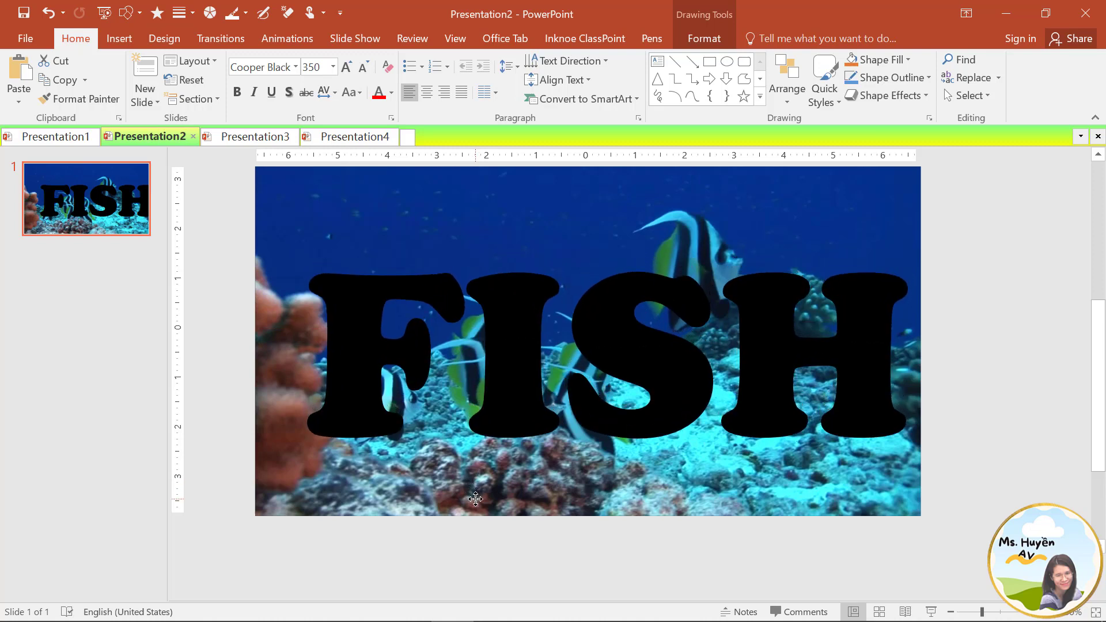
pyautogui.moveTo(475, 499); pyautogui.dragTo(472, 490)
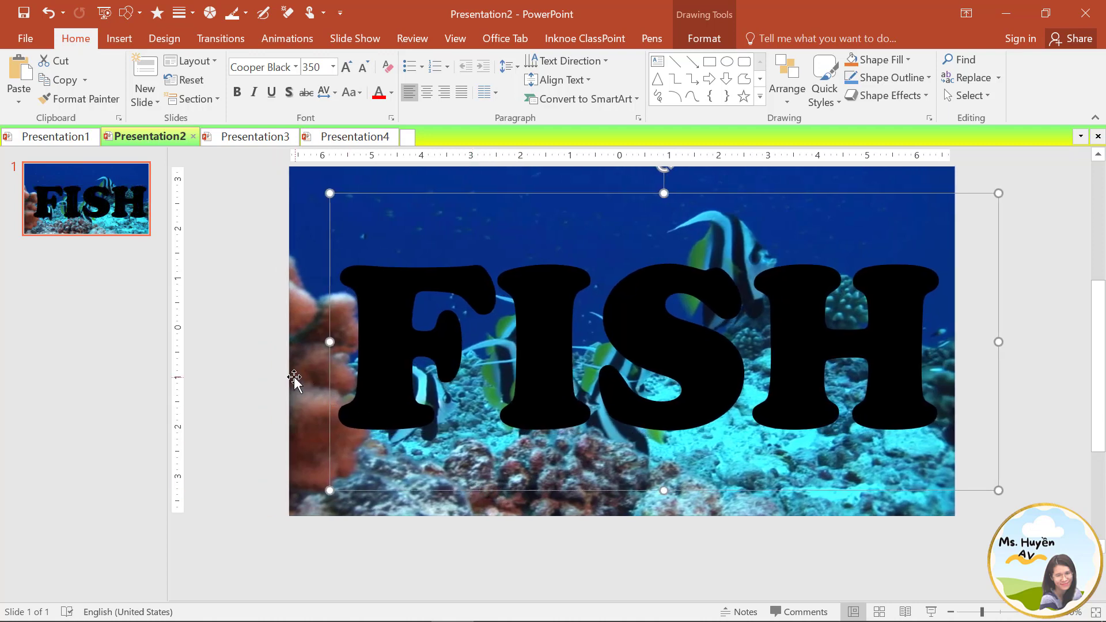
pyautogui.click(293, 377)
pyautogui.click(242, 384)
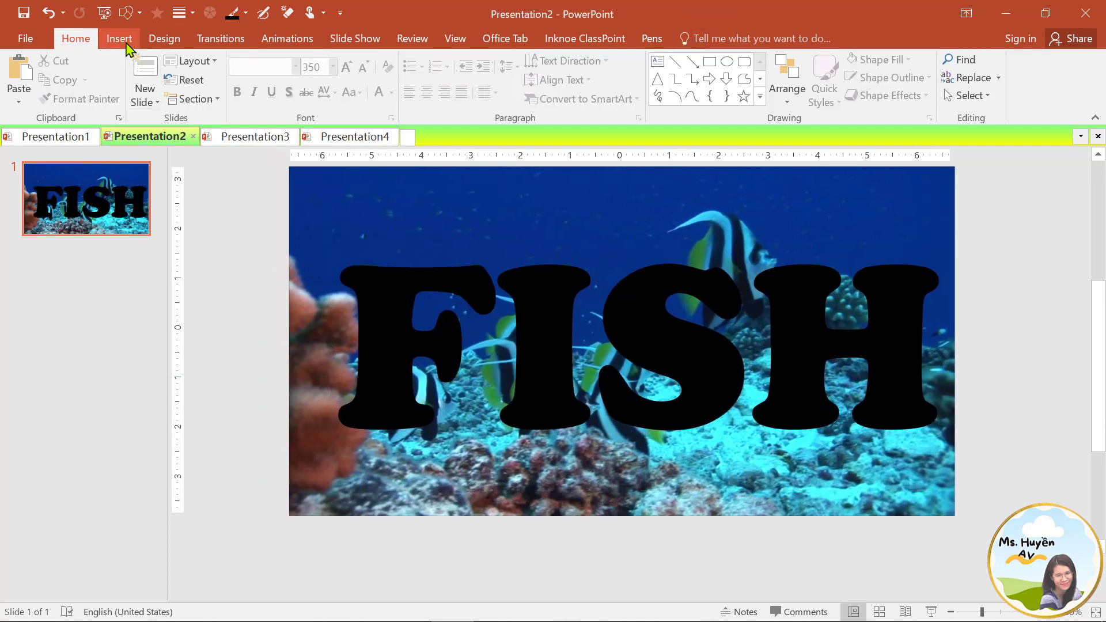
# - Select the photo and the FISH text box, then Combine them to cut out the letters
pyautogui.click(326, 192)
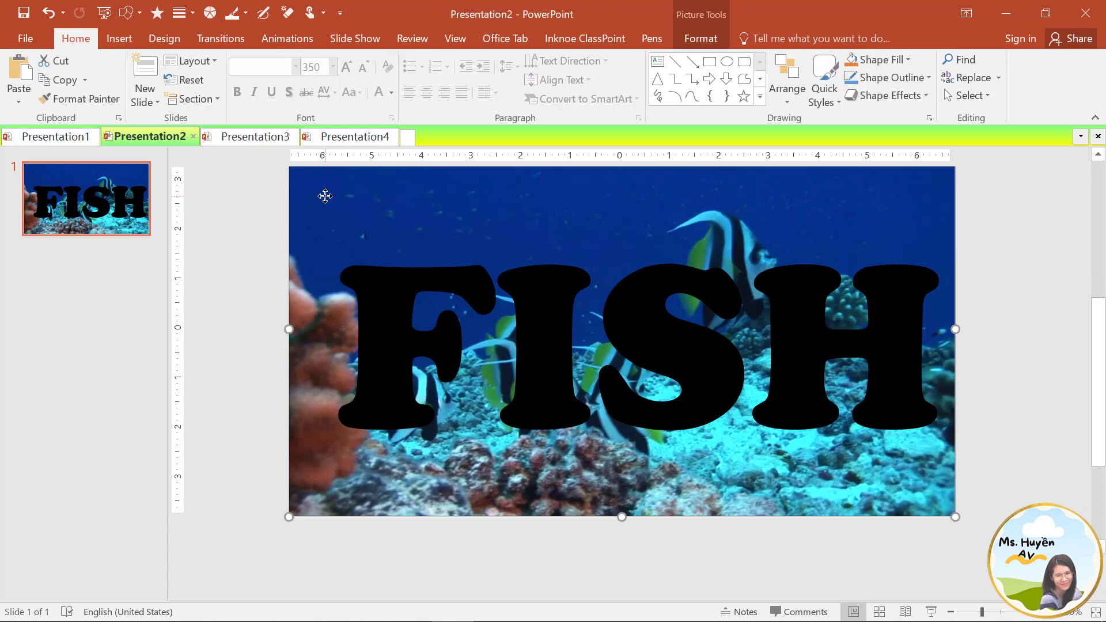
pyautogui.hotkey('ctrl', 'a')
pyautogui.click(702, 40)
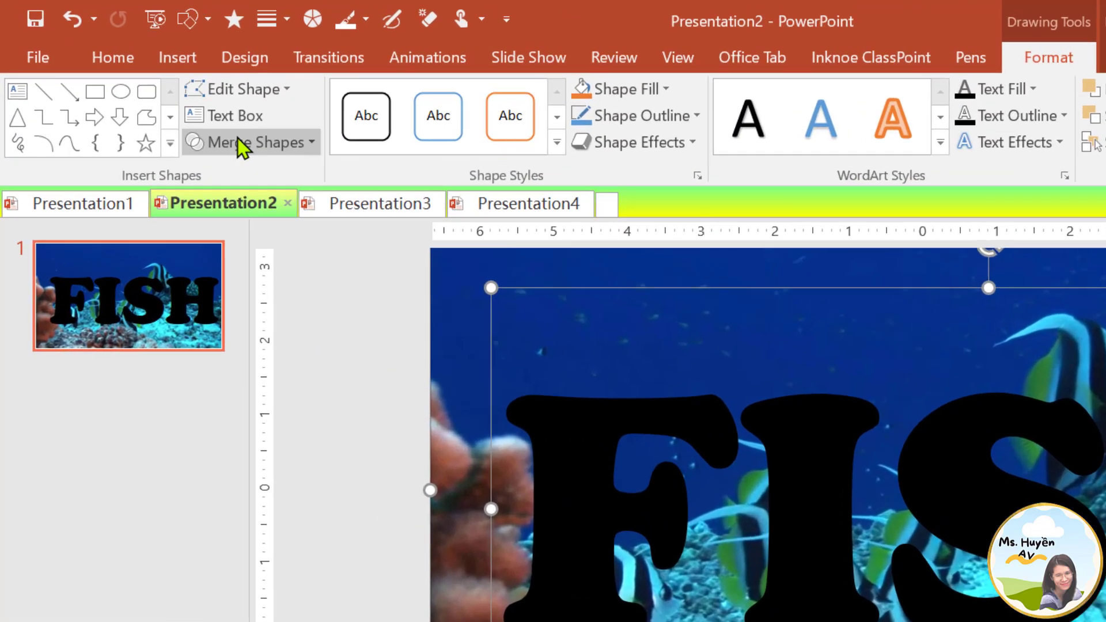
pyautogui.click(165, 97)
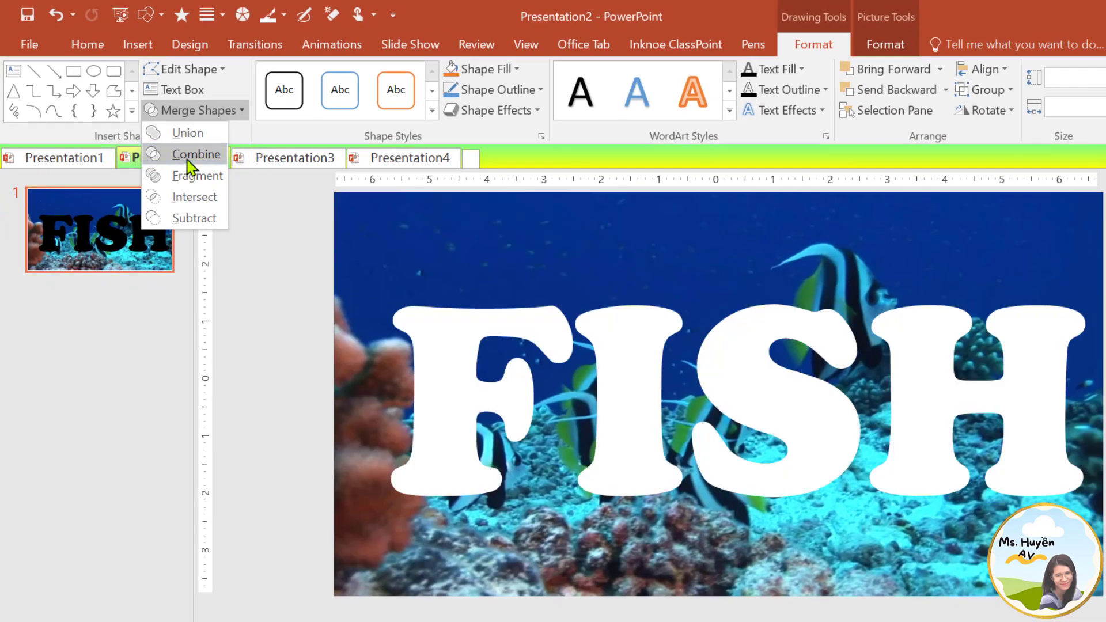
pyautogui.click(250, 196)
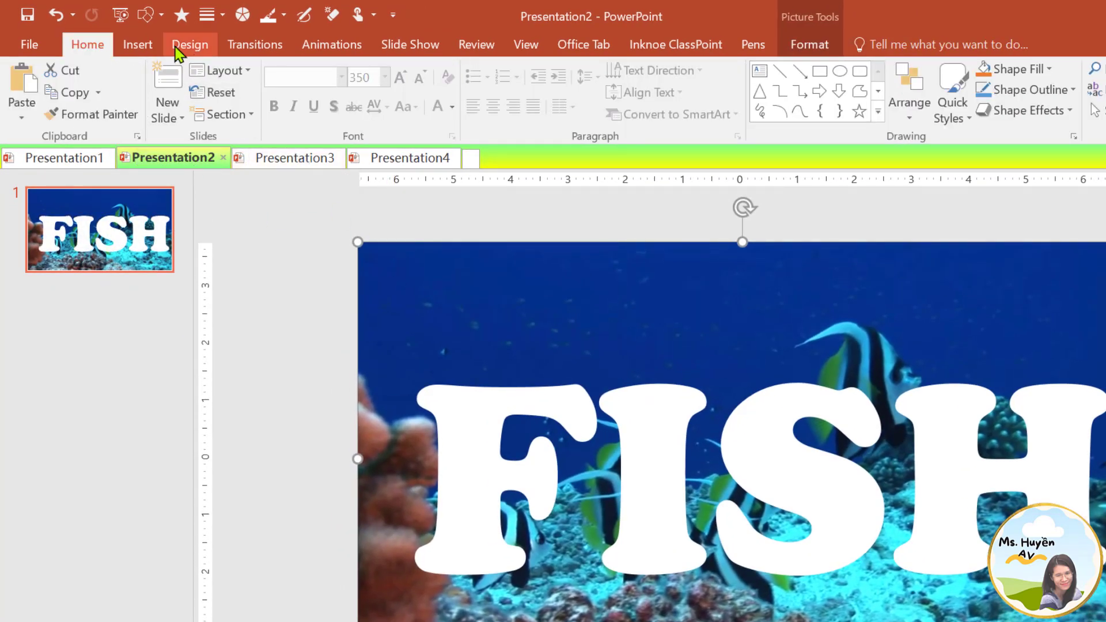
pyautogui.click(305, 319)
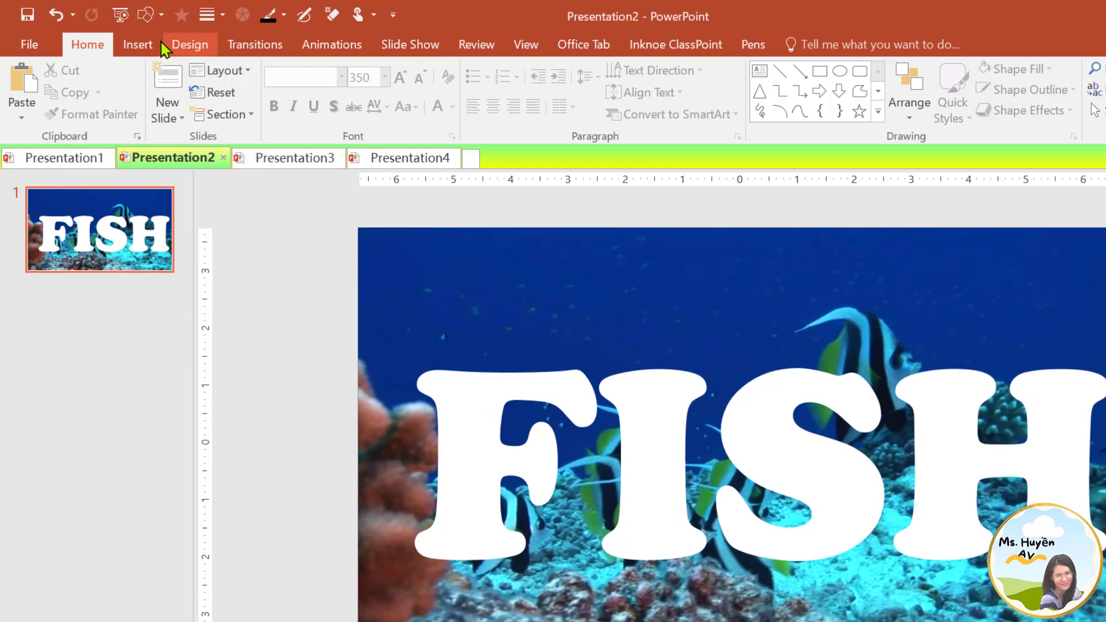
pyautogui.click(144, 45)
# - Insert FISH.mp4 from the computer and snap it to the slide's top-left corner
pyautogui.click(1075, 133)
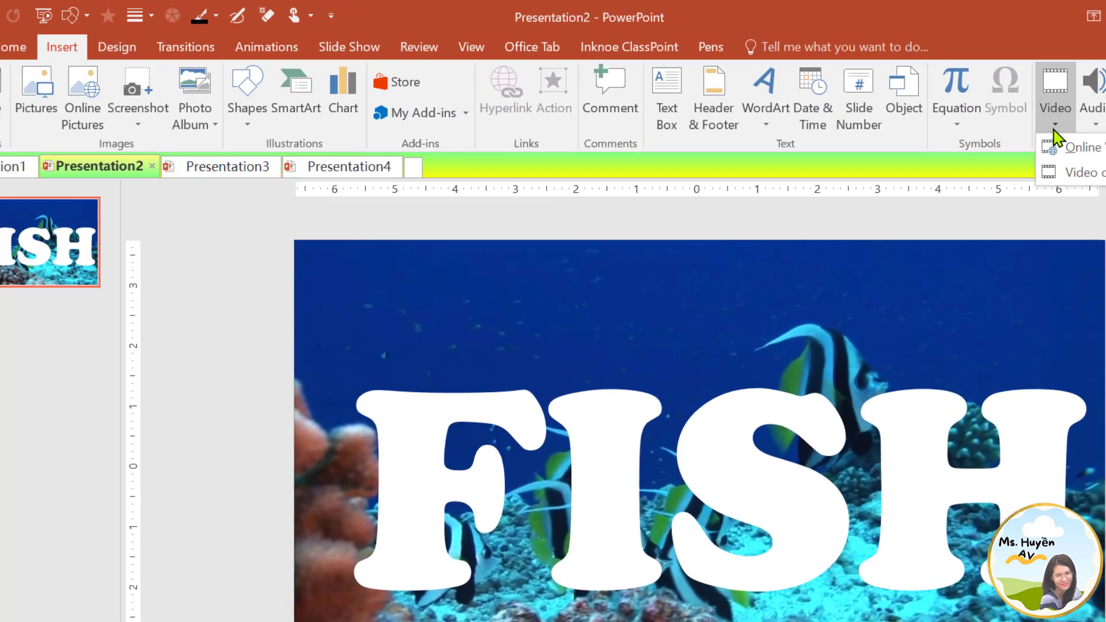
pyautogui.click(1094, 163)
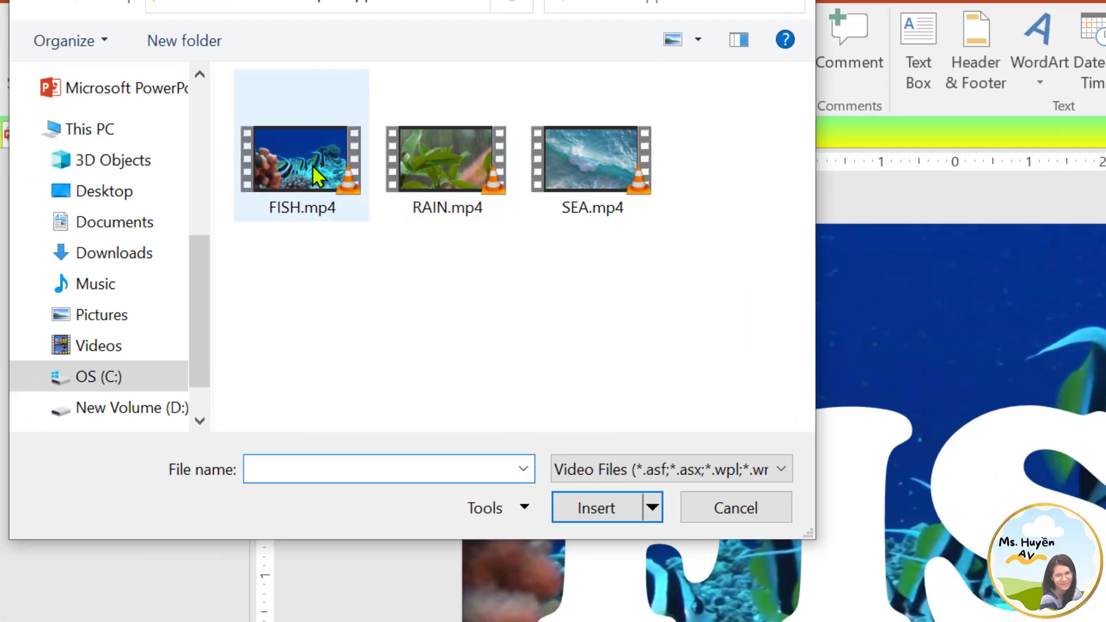
pyautogui.click(254, 167)
pyautogui.click(552, 520)
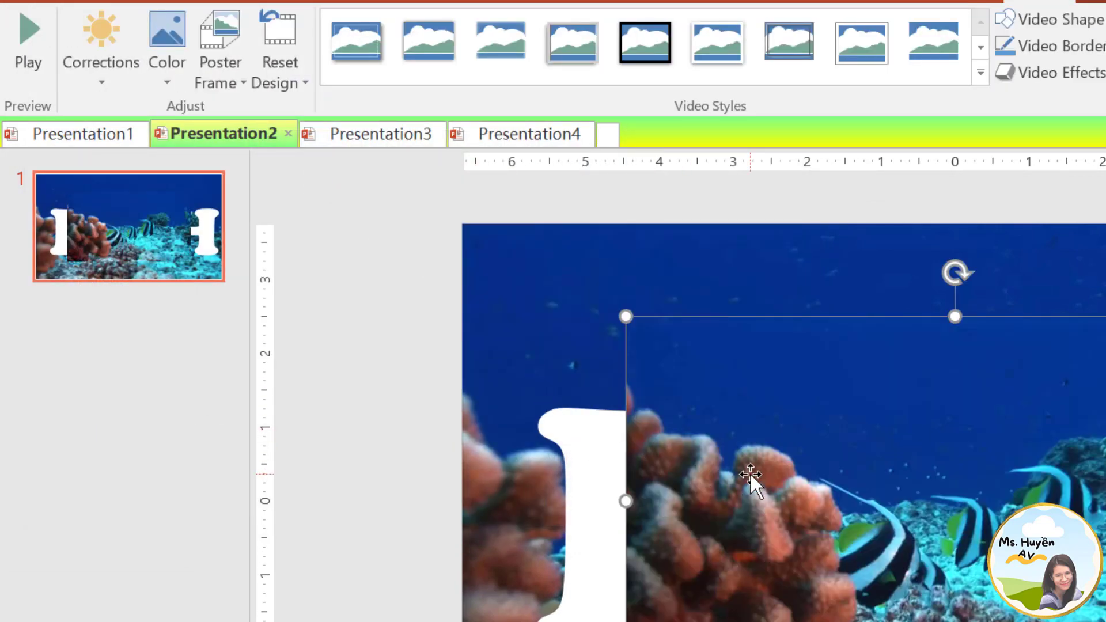
pyautogui.moveTo(750, 472); pyautogui.dragTo(434, 276)
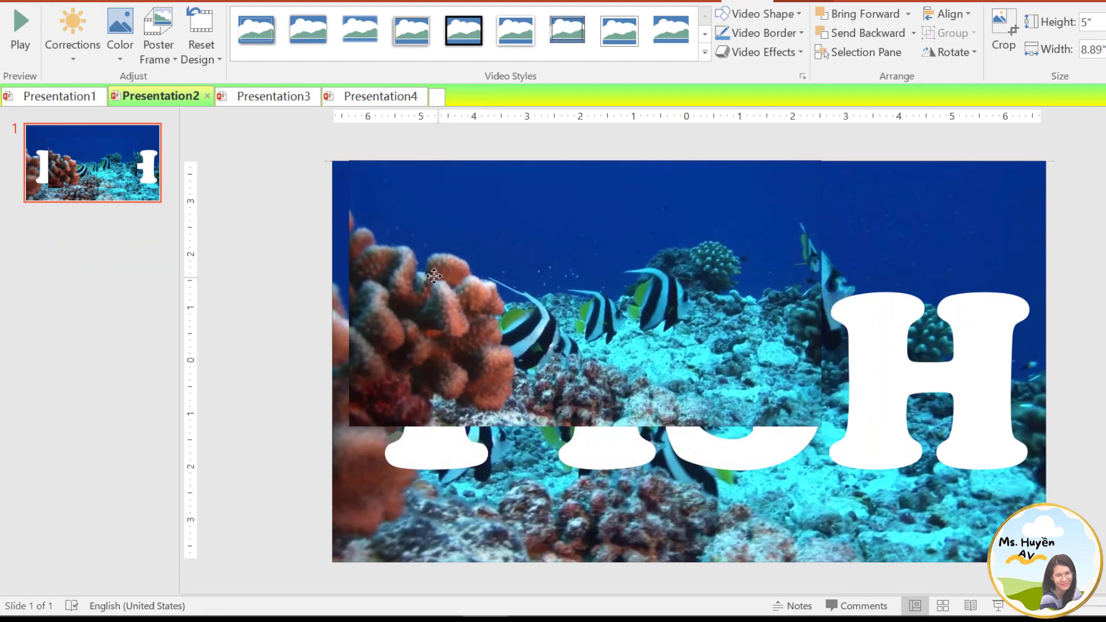
pyautogui.moveTo(433, 276); pyautogui.dragTo(416, 289)
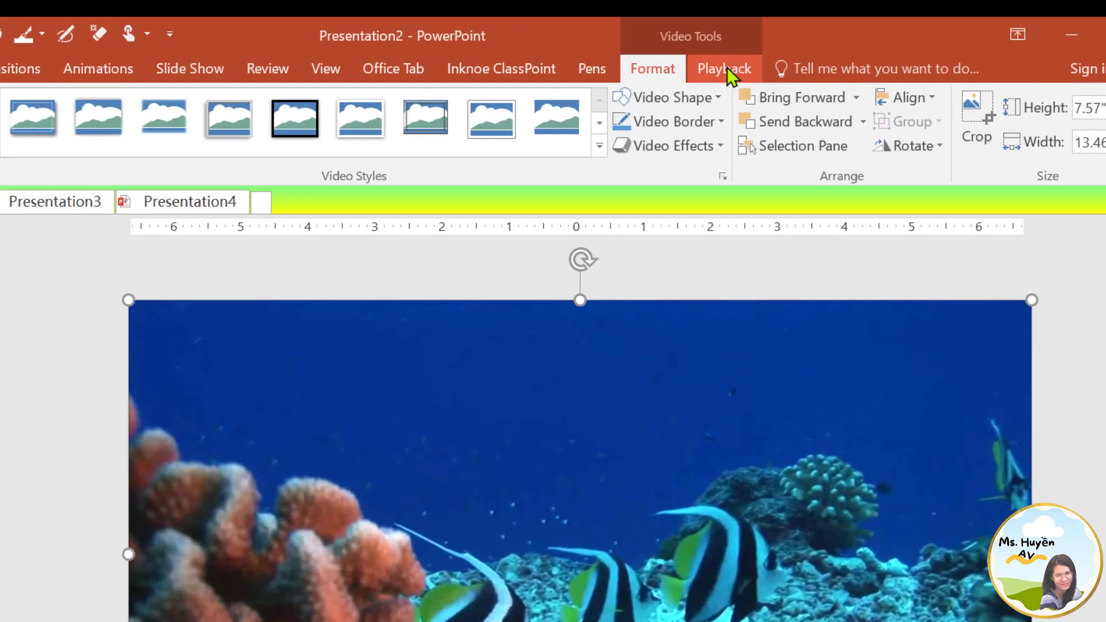
# - Set the FISH.mp4 playback to start Automatically and Loop until Stopped
pyautogui.click(723, 69)
pyautogui.click(254, 109)
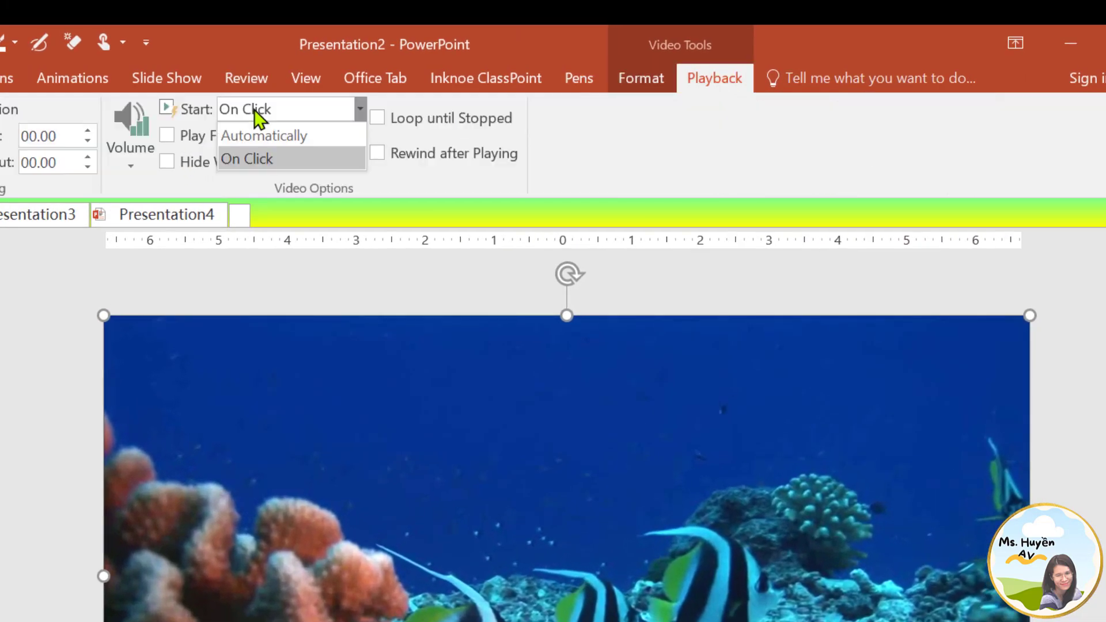
pyautogui.click(262, 135)
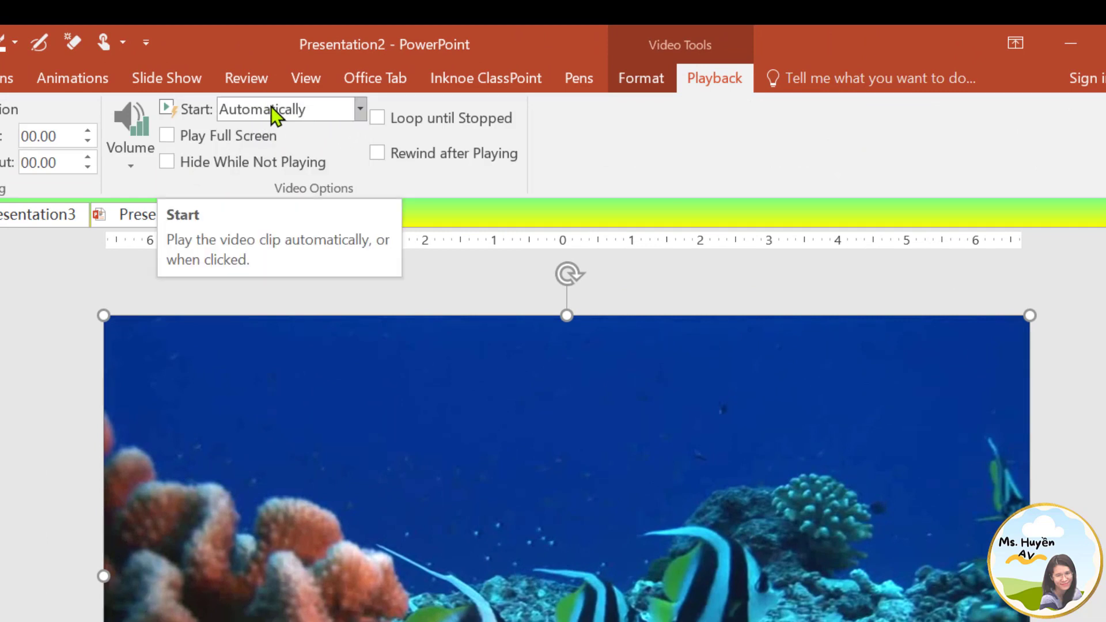
pyautogui.click(377, 118)
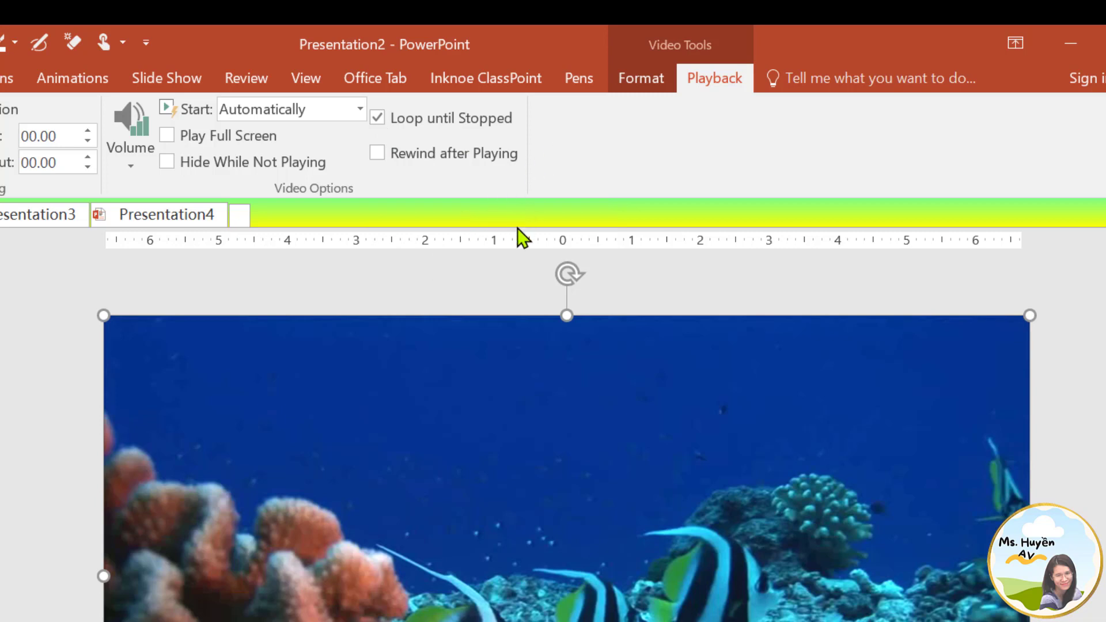
# - Send the video to the back behind the cut-out photo, then reselect the photo
pyautogui.rightClick(361, 494)
pyautogui.moveTo(437, 328)
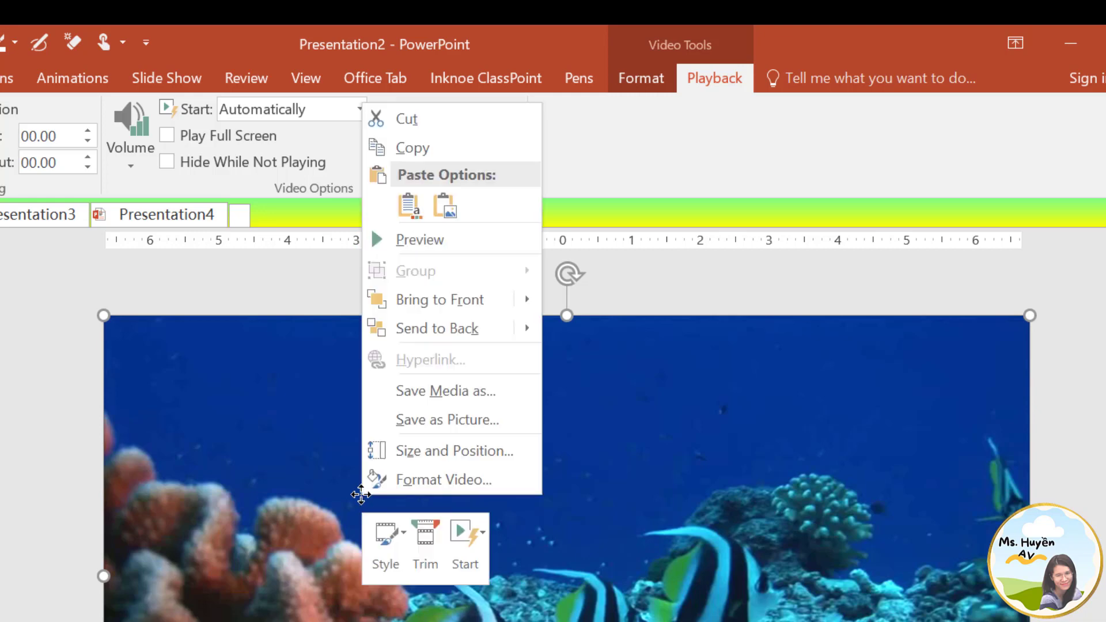
pyautogui.click(414, 331)
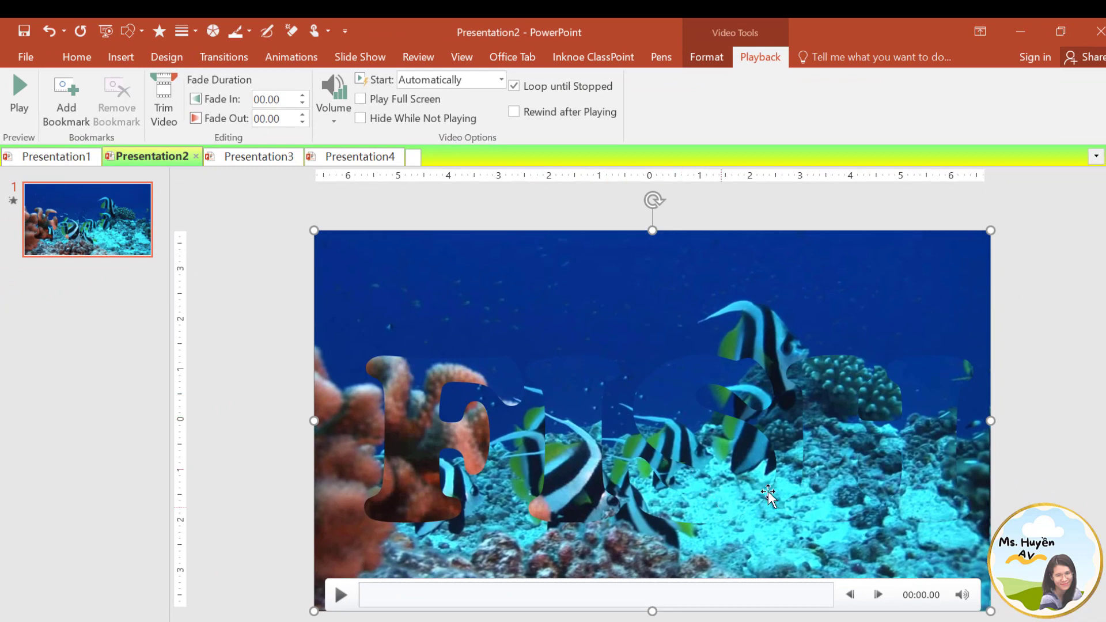
pyautogui.click(1069, 352)
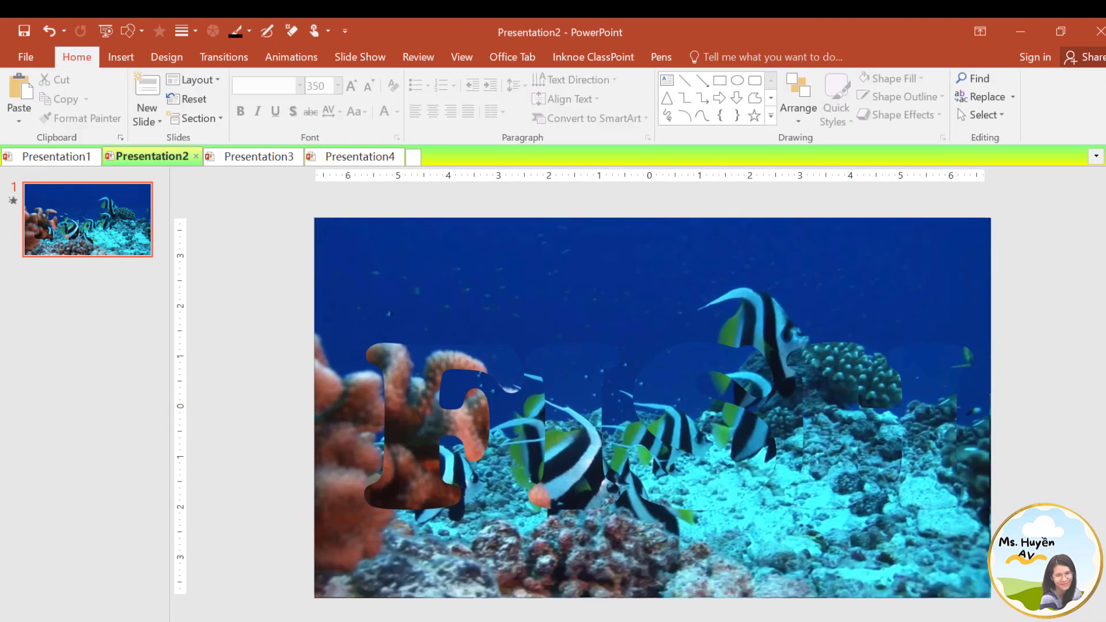
pyautogui.click(679, 253)
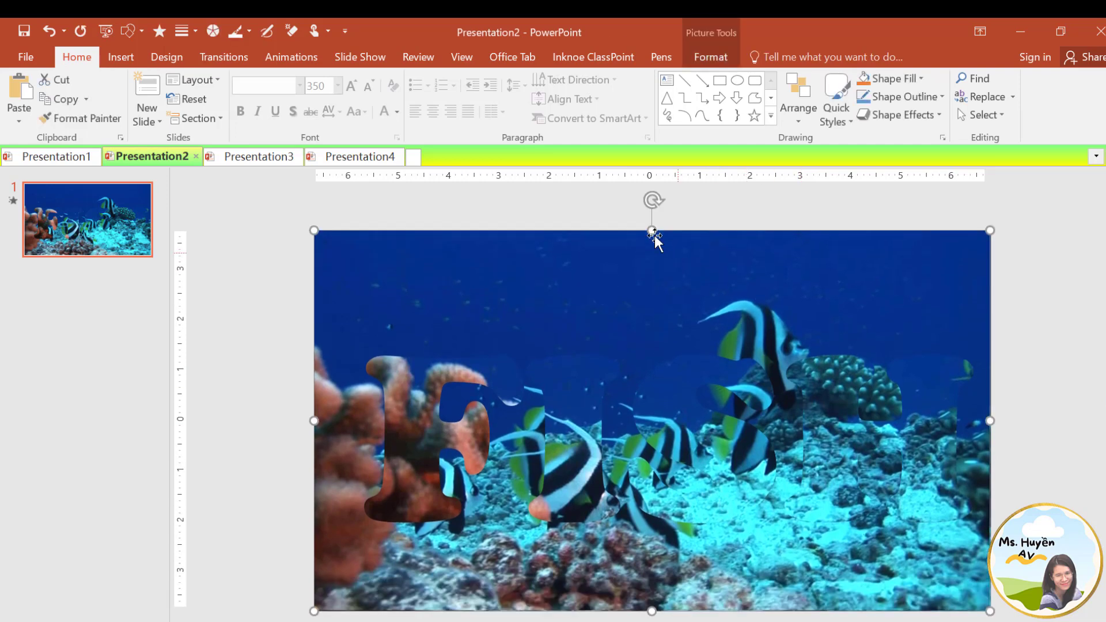
# - Recolor the fish photo to Washout and start the slide show with F5
pyautogui.click(709, 56)
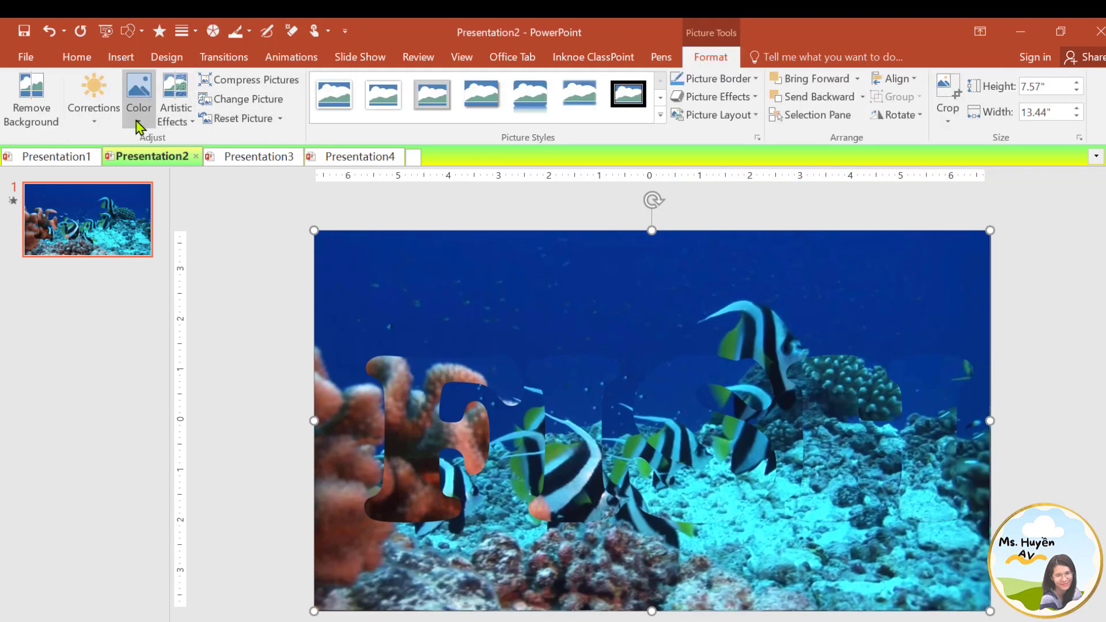
pyautogui.click(138, 115)
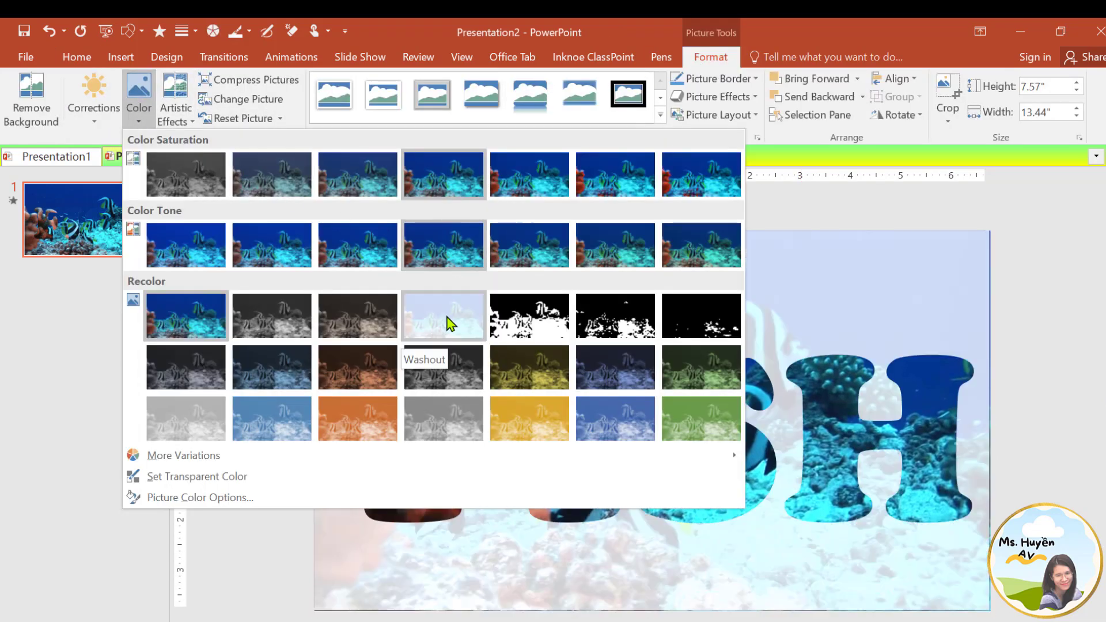
pyautogui.click(447, 318)
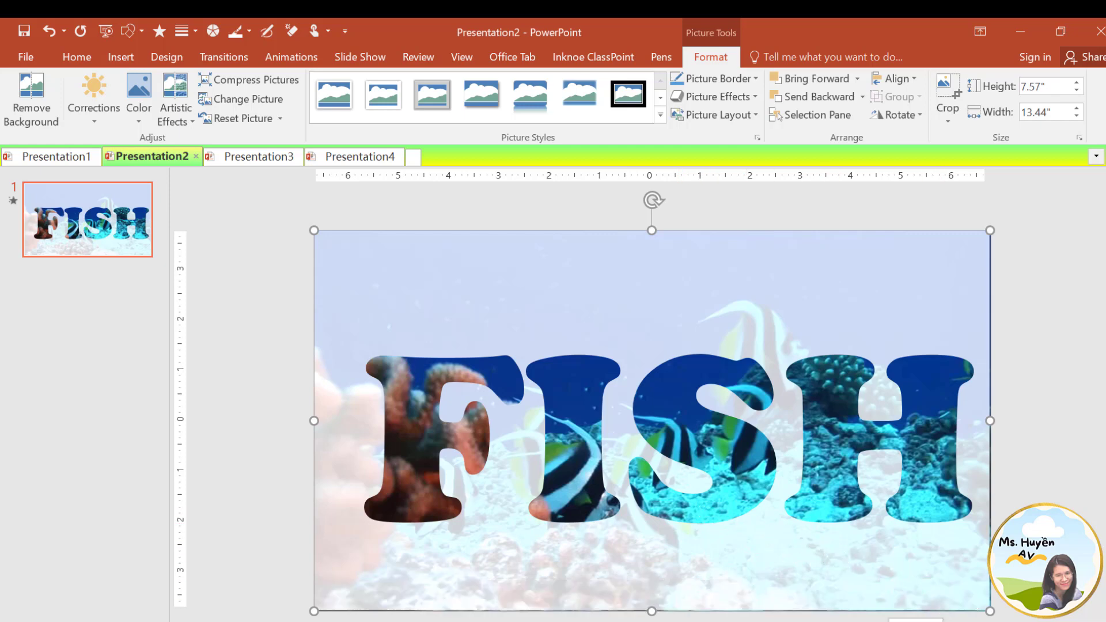
pyautogui.press('F5')
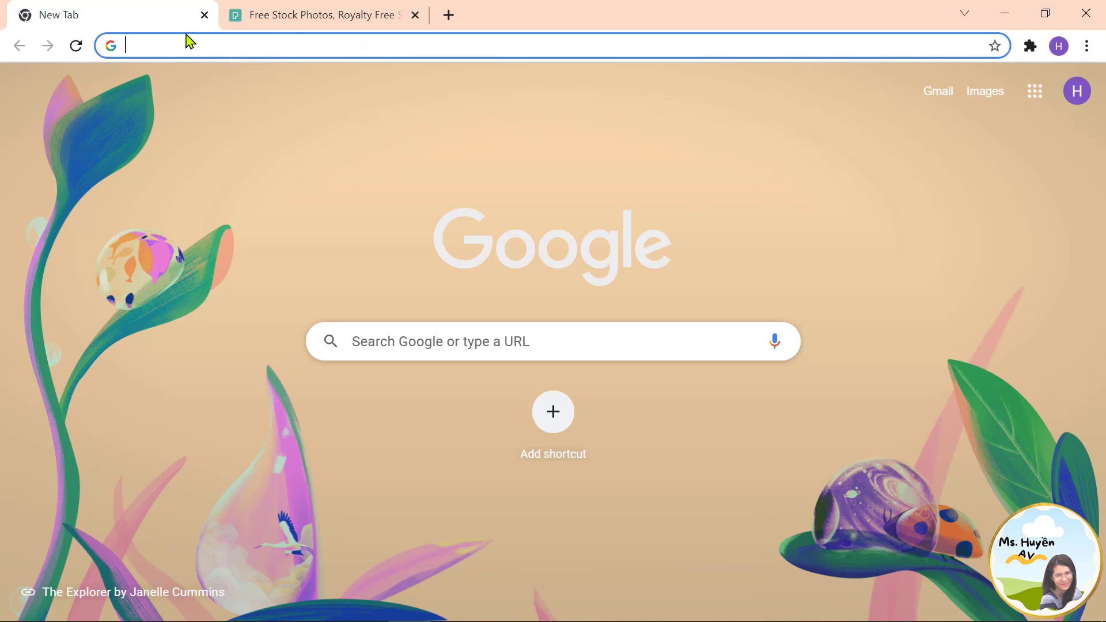
# - Go to videvo.net and scroll through its stock video page
pyautogui.write('videvo')
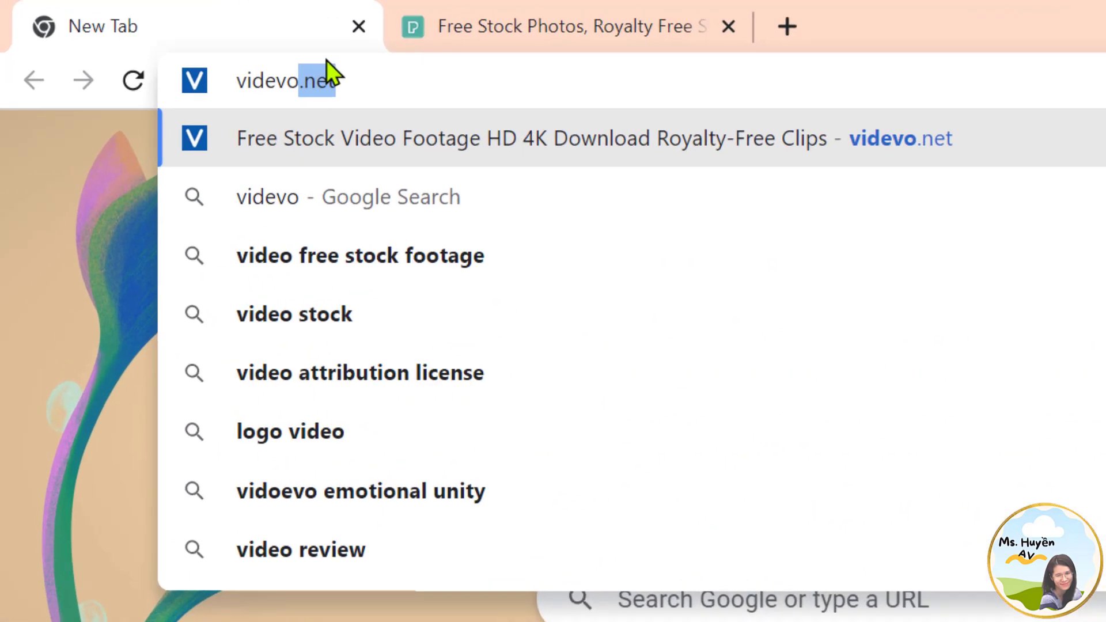
pyautogui.press('Return')
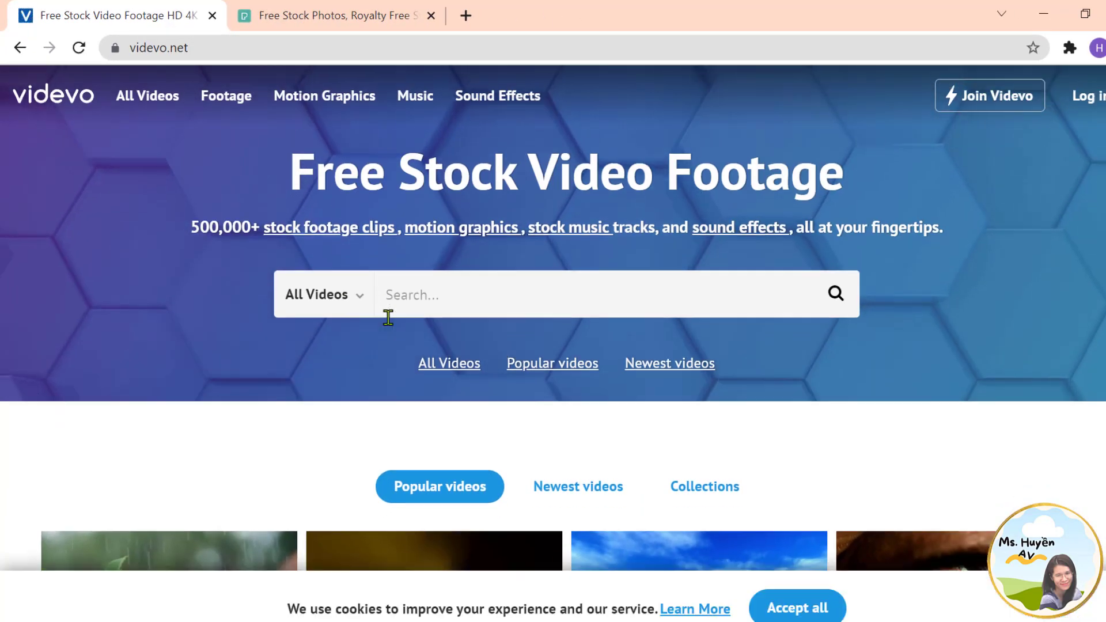
pyautogui.scroll(-5, 388, 316)
pyautogui.scroll(-5, 388, 325)
pyautogui.scroll(-4, 388, 325)
pyautogui.scroll(-6, 388, 325)
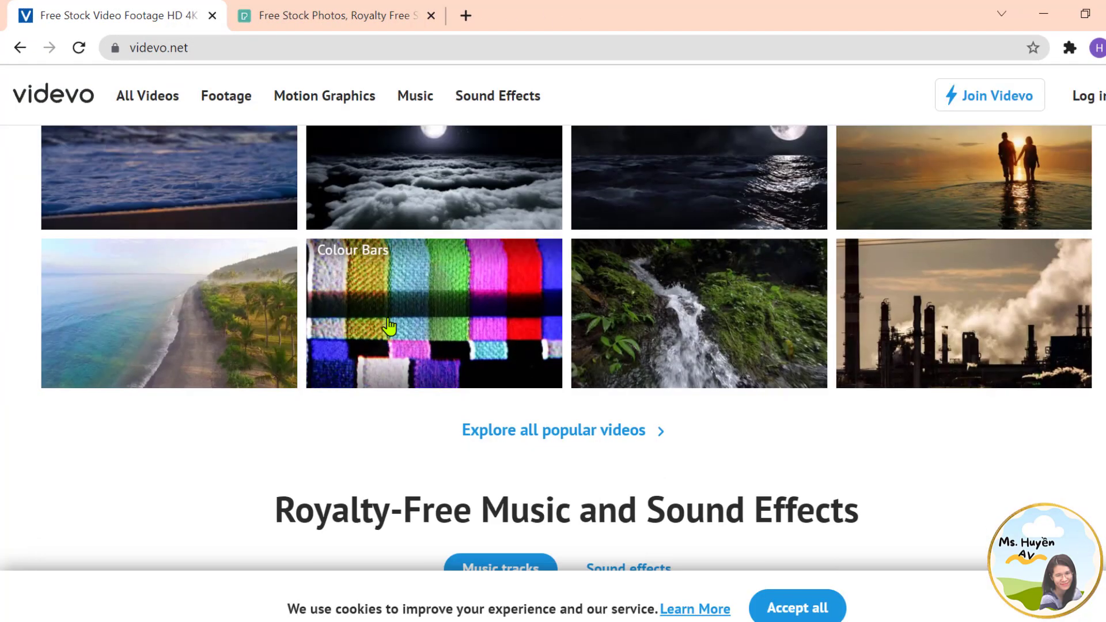
pyautogui.scroll(5, 389, 323)
pyautogui.scroll(4, 390, 320)
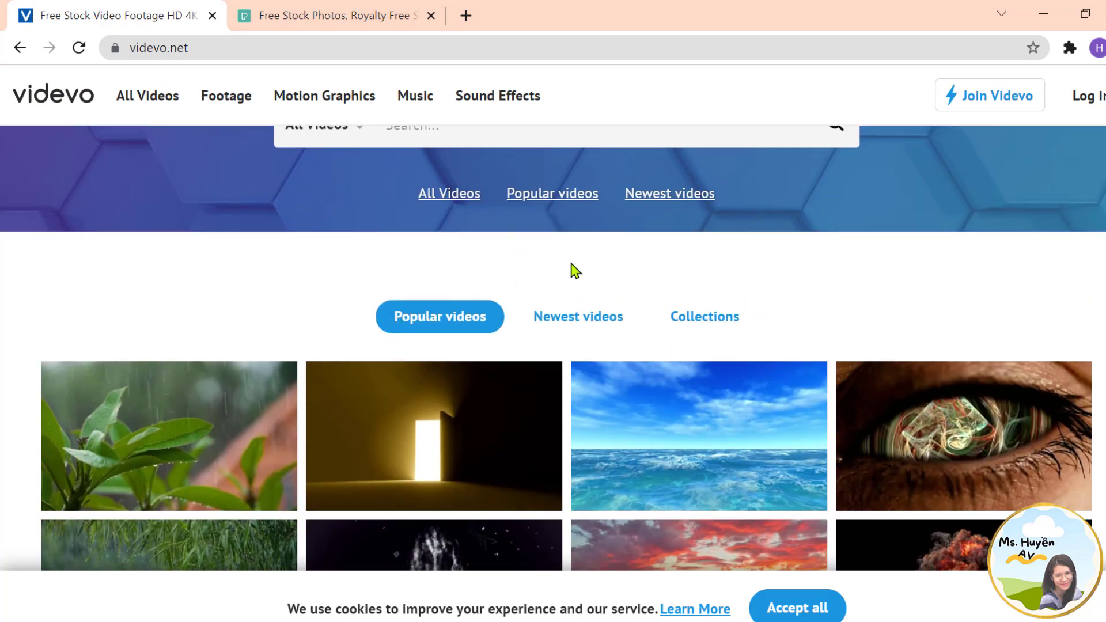
pyautogui.scroll(1, 345, 346)
pyautogui.scroll(2, 499, 178)
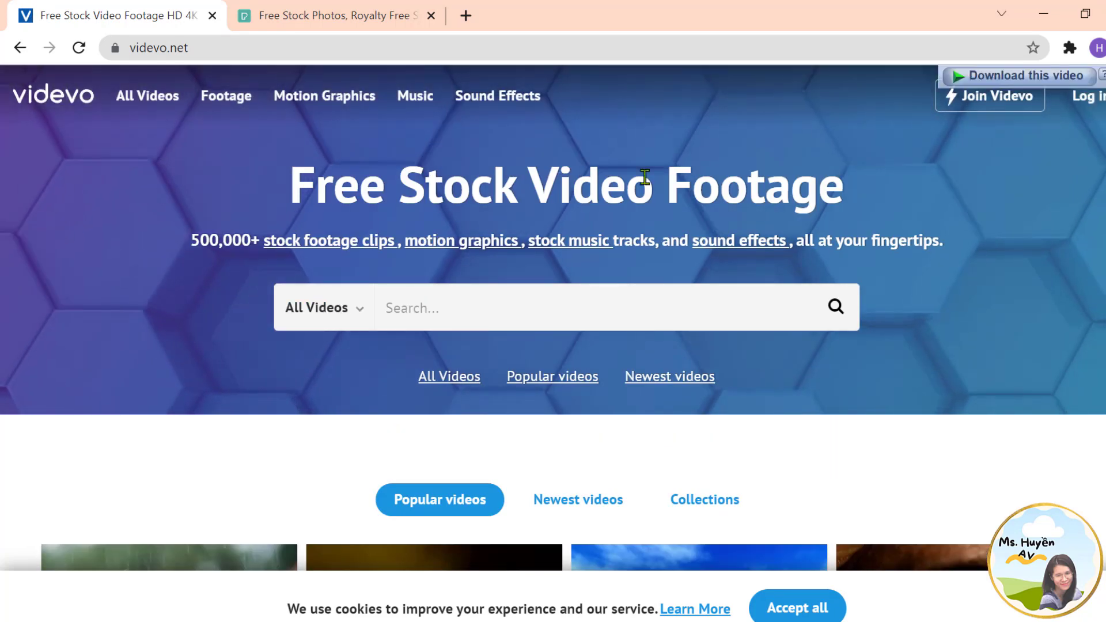
# - Browse the Pexels stock site, then return to the videvo tab
pyautogui.click(378, 16)
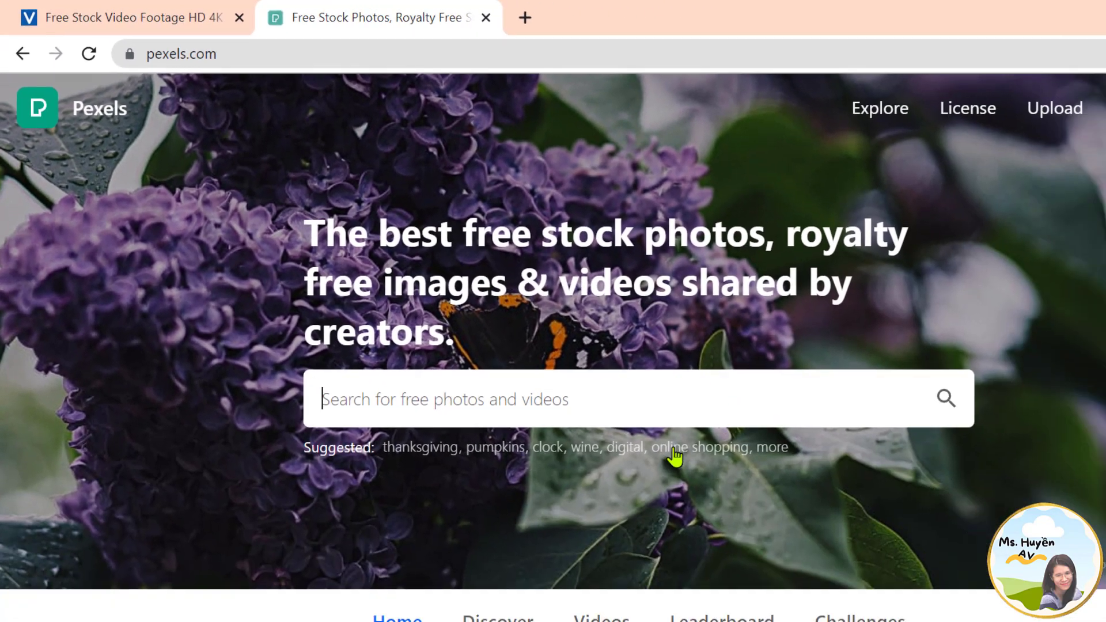
pyautogui.scroll(-3, 674, 455)
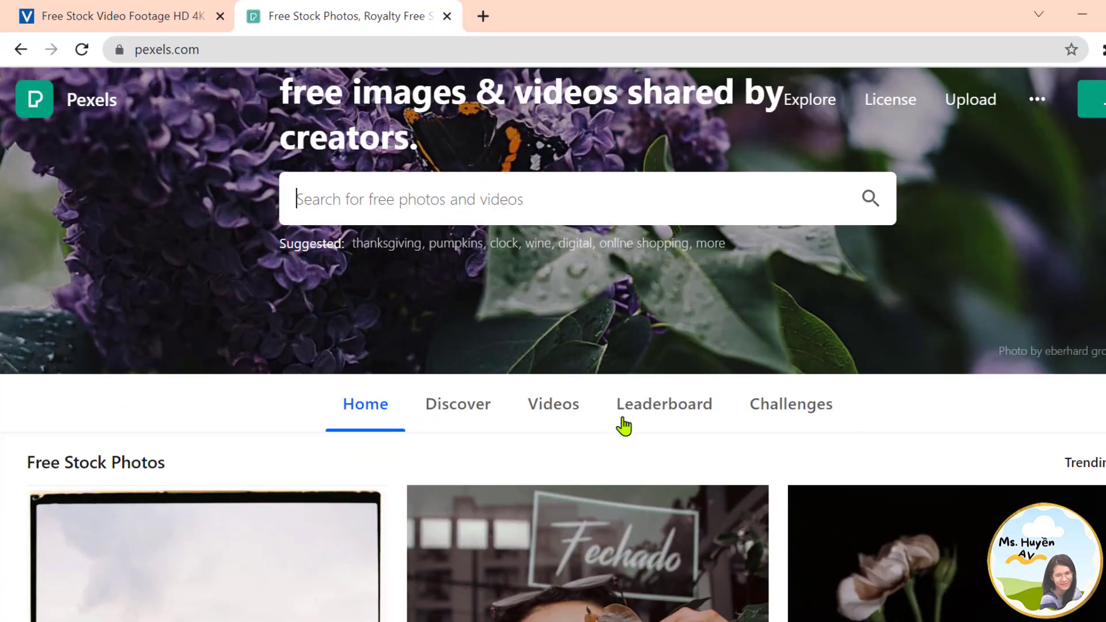
pyautogui.scroll(-3, 621, 426)
pyautogui.scroll(-2, 630, 436)
pyautogui.scroll(3, 629, 436)
pyautogui.scroll(5, 630, 436)
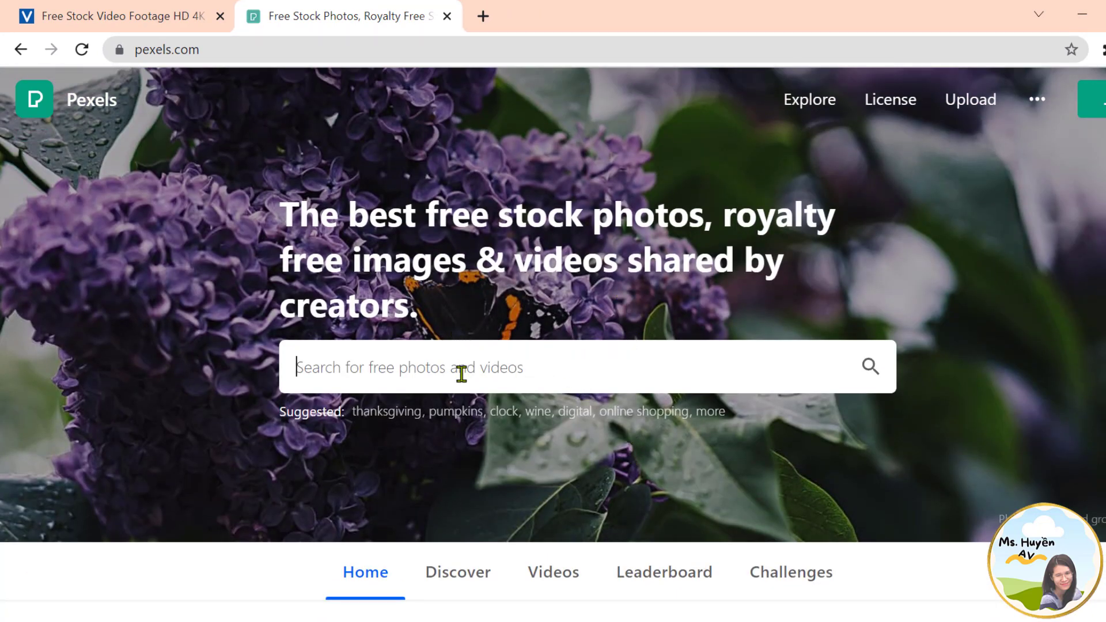
pyautogui.click(196, 28)
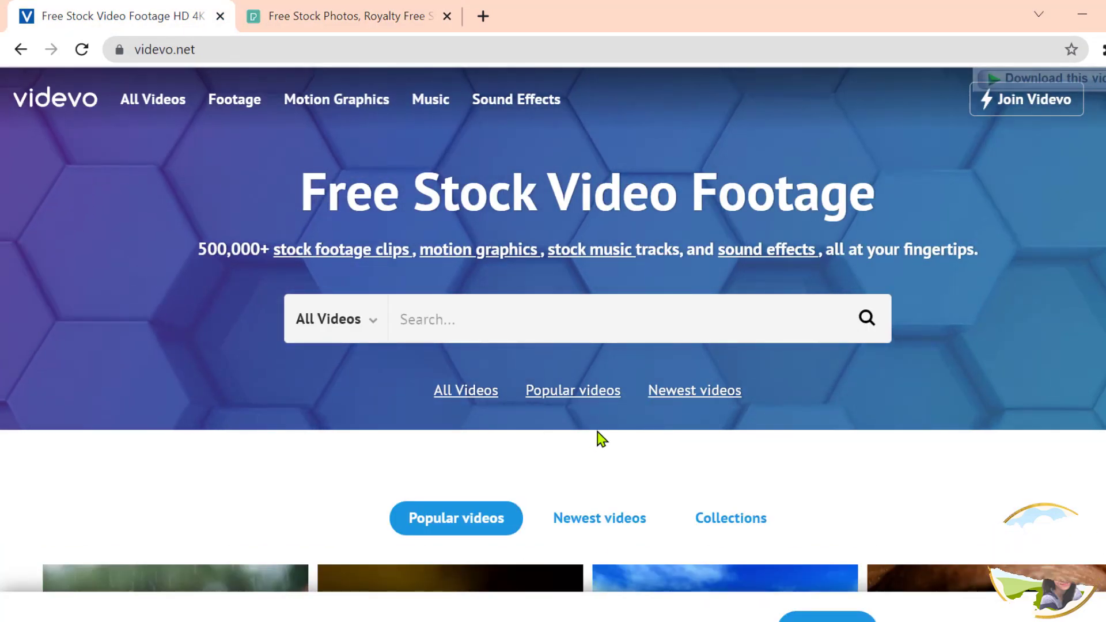